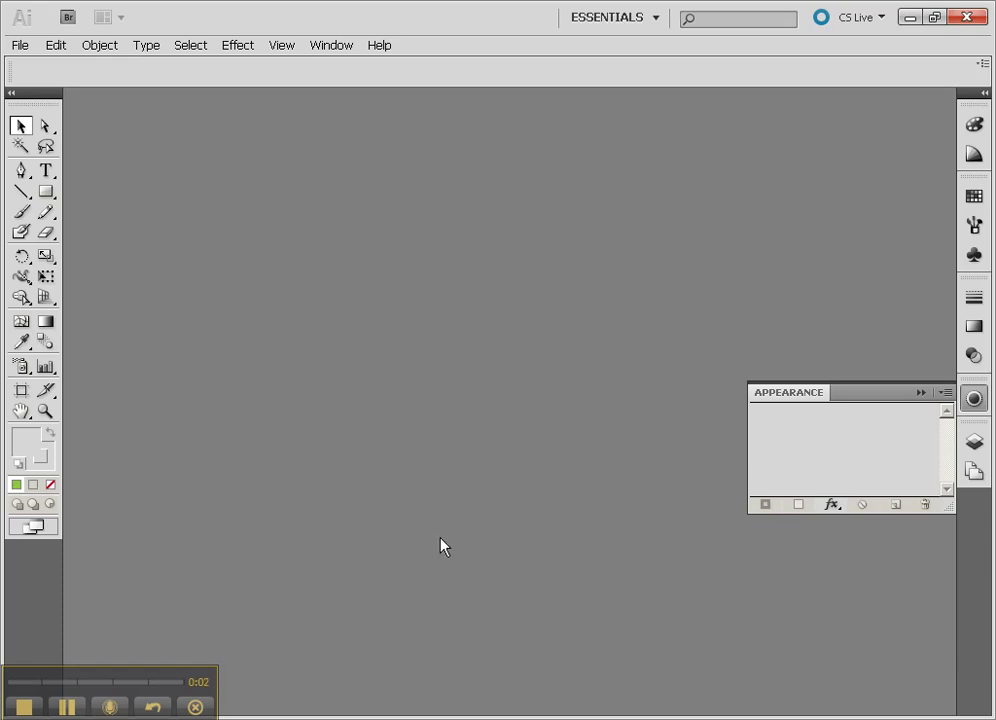
Step: Close the Appearance panel and create a new 1024 x 768 px RGB document
{"action": "left_click", "coordinate": [919, 391]}
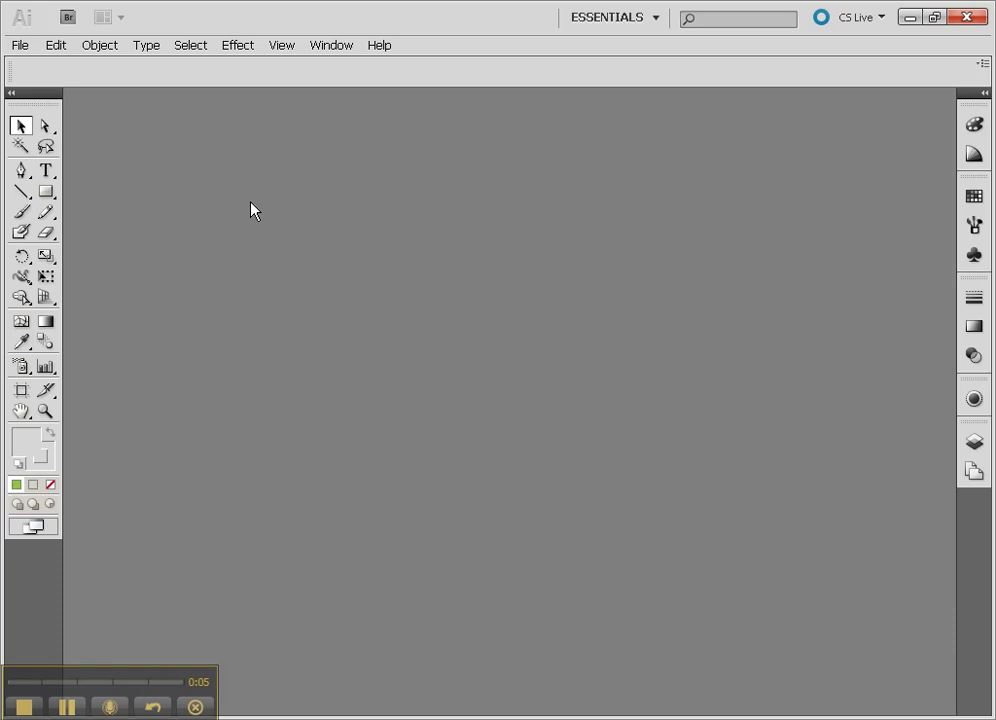
{"action": "left_click", "coordinate": [22, 46]}
{"action": "left_click", "coordinate": [33, 64]}
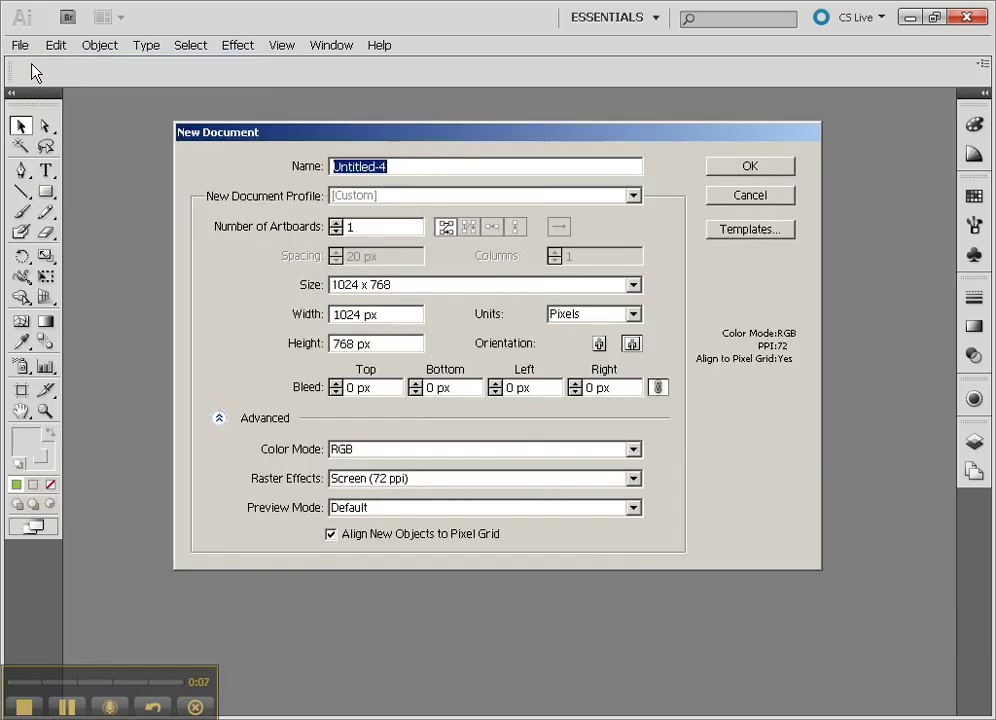
{"action": "left_click", "coordinate": [752, 168]}
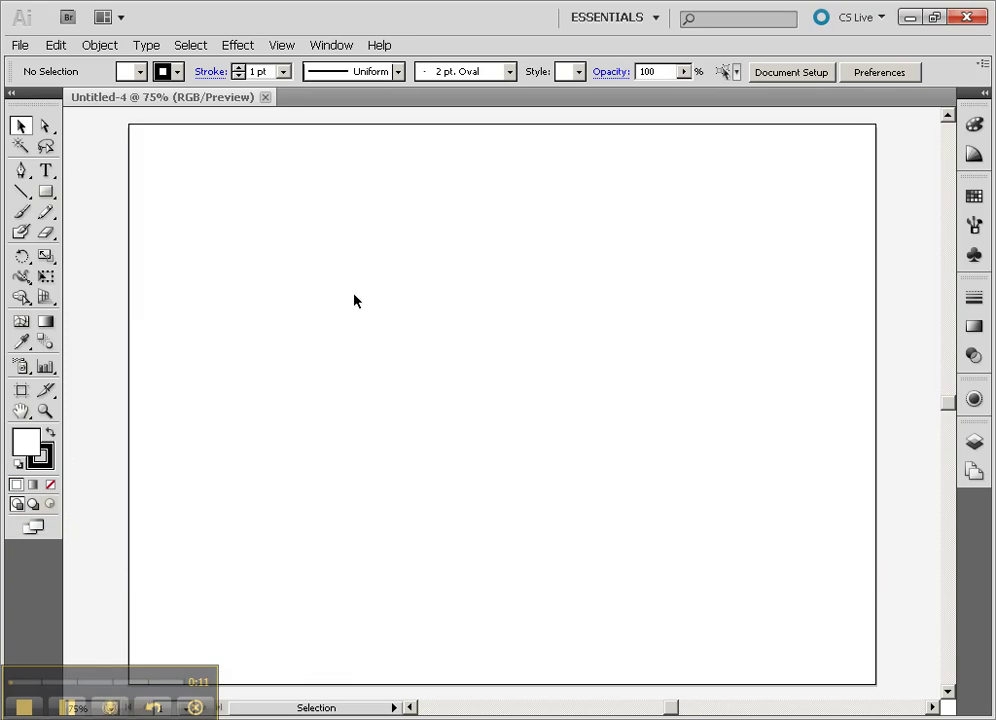
Step: Look over the Effect > 3D options without applying any, and pick the Rectangle tool
{"action": "left_click", "coordinate": [245, 51]}
{"action": "mouse_move", "coordinate": [277, 151]}
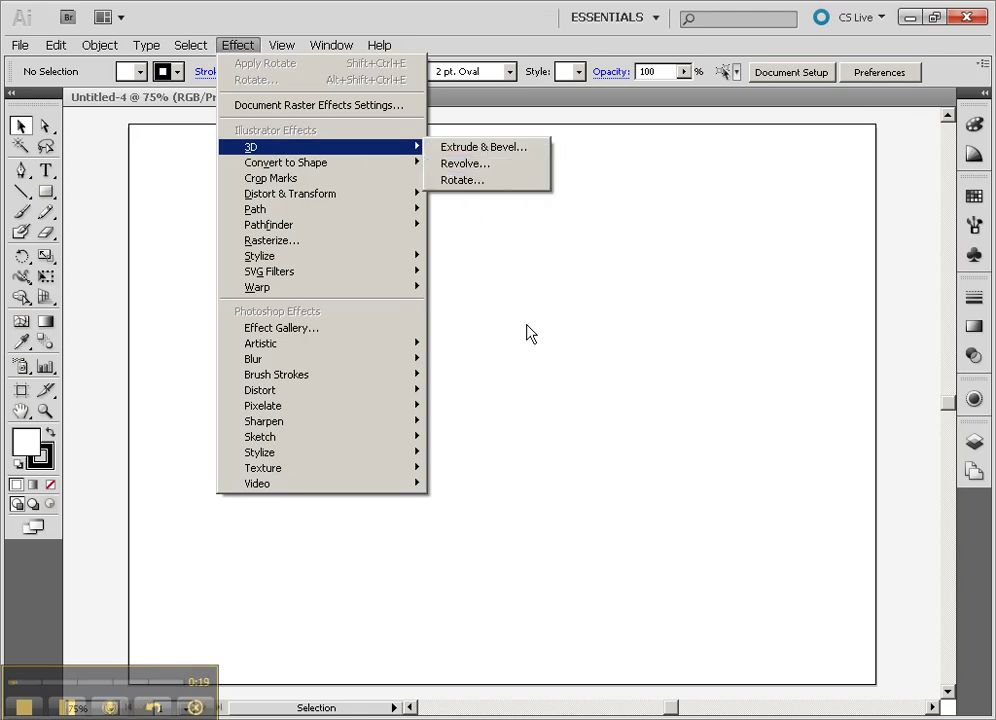
{"action": "left_click", "coordinate": [537, 355]}
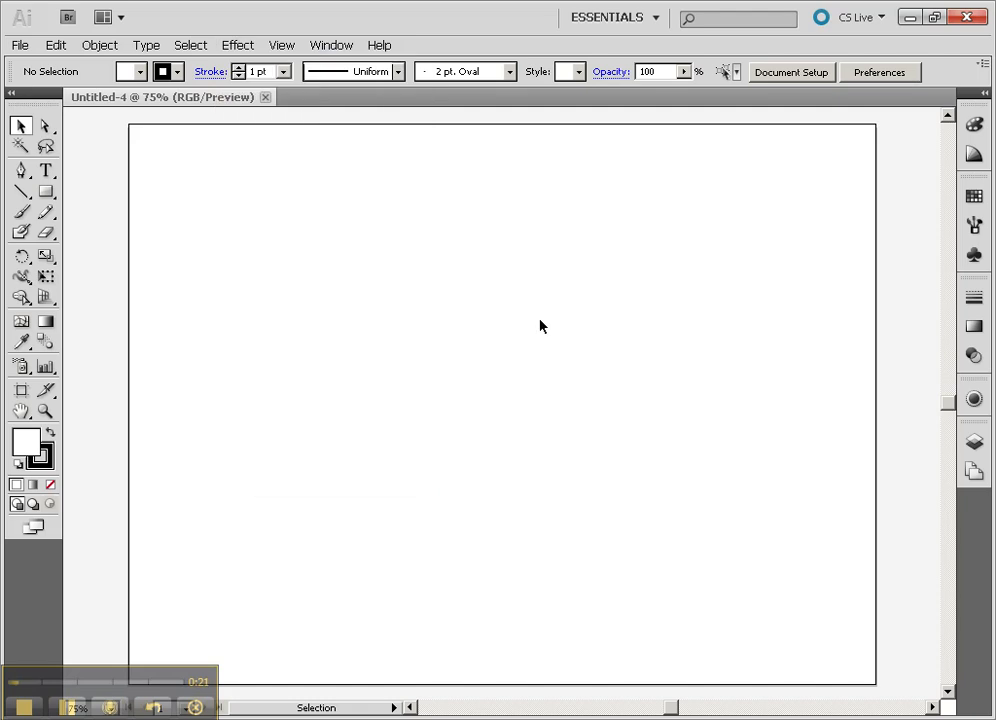
{"action": "left_click", "coordinate": [47, 193]}
Step: Draw a square left of the artboard centre and fill it green from Swatches
{"action": "left_click_drag", "start_coordinate": [287, 271], "coordinate": [478, 462]}
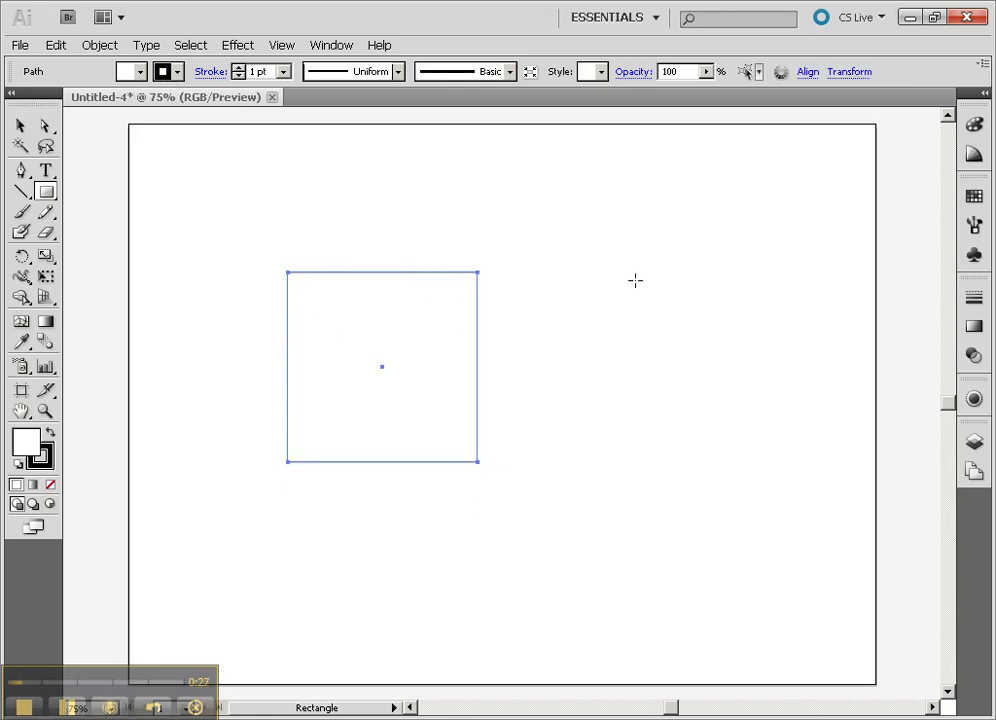
{"action": "left_click", "coordinate": [973, 196]}
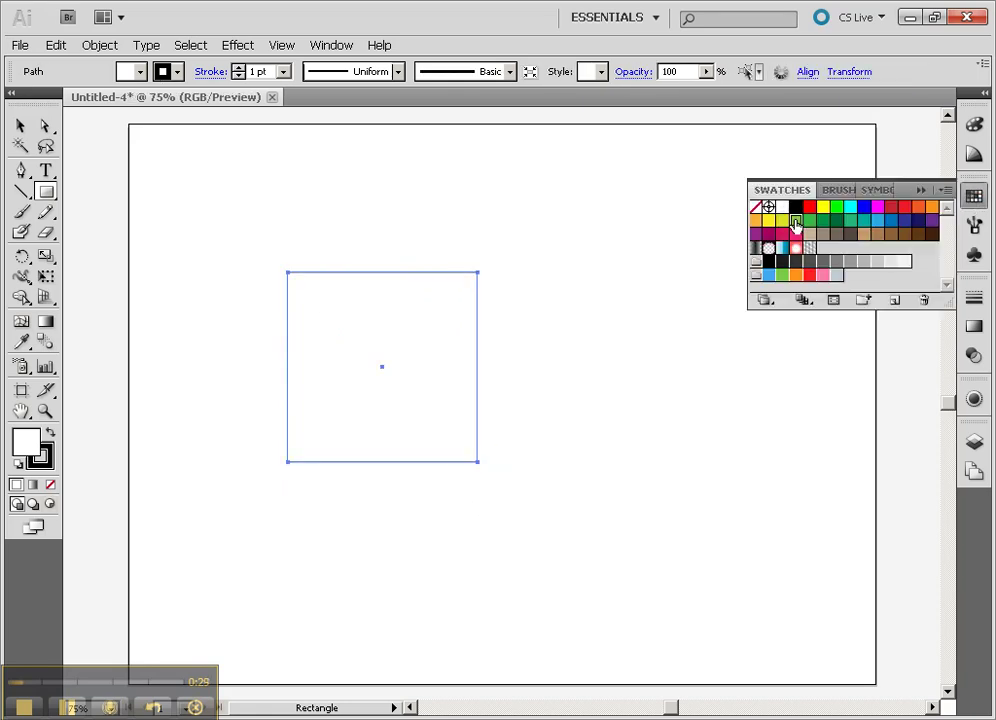
{"action": "left_click", "coordinate": [796, 220]}
{"action": "left_click", "coordinate": [20, 125]}
{"action": "left_click", "coordinate": [174, 192]}
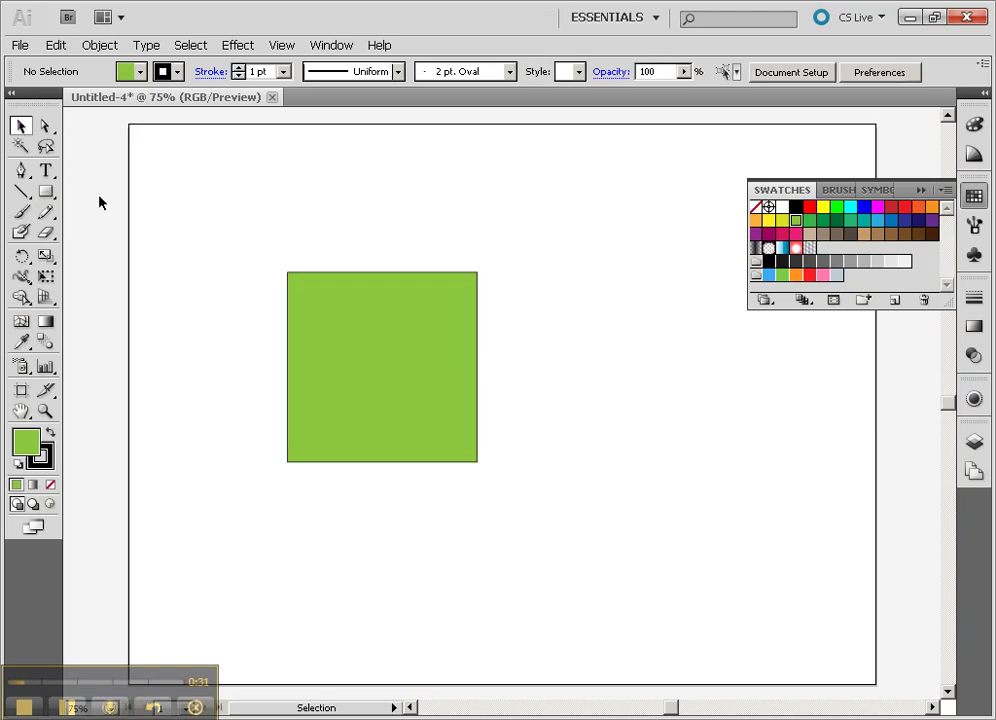
Step: Type BOX, enlarge it over the square's upper half, then select both objects
{"action": "left_click", "coordinate": [46, 172]}
{"action": "left_click", "coordinate": [272, 204]}
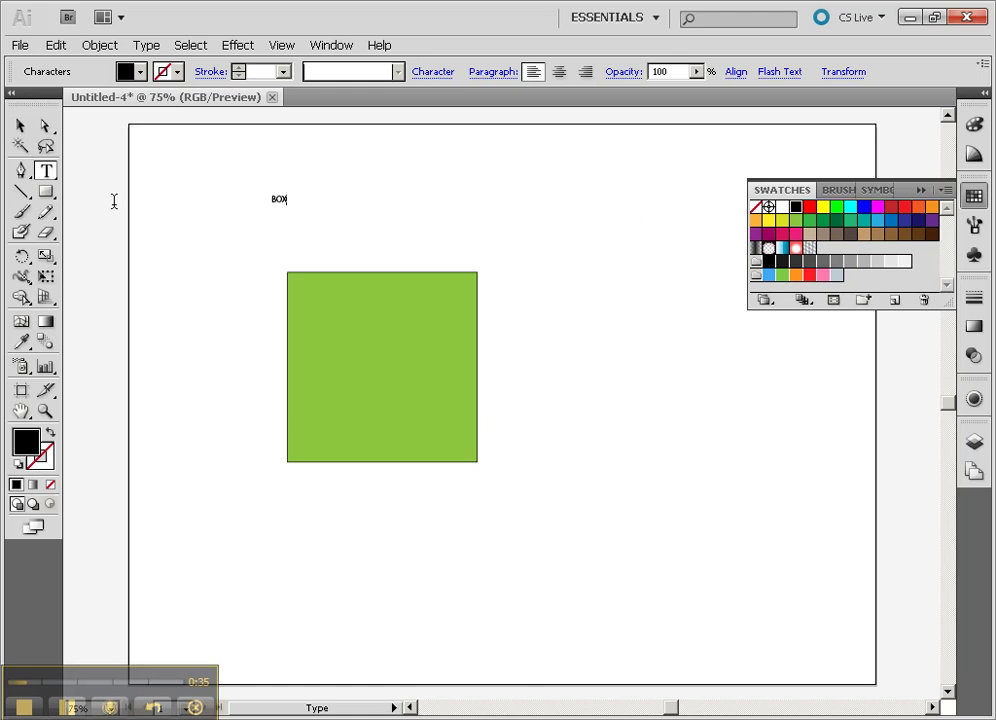
{"action": "left_click", "coordinate": [20, 125]}
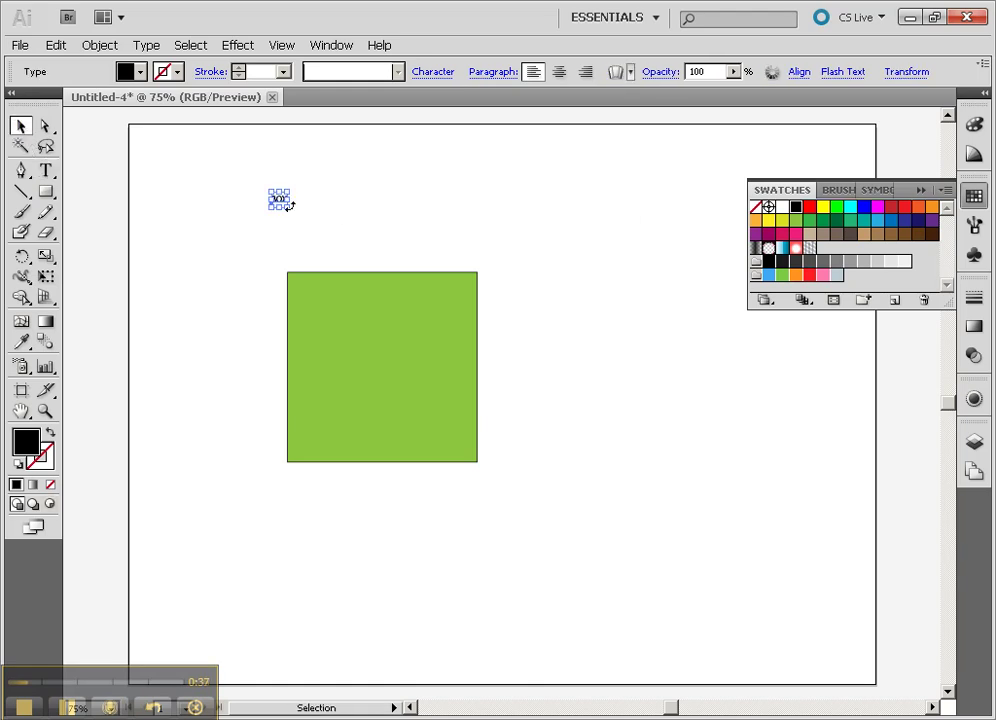
{"action": "left_click_drag", "start_coordinate": [288, 204], "coordinate": [590, 381]}
{"action": "left_click_drag", "start_coordinate": [392, 292], "coordinate": [408, 346]}
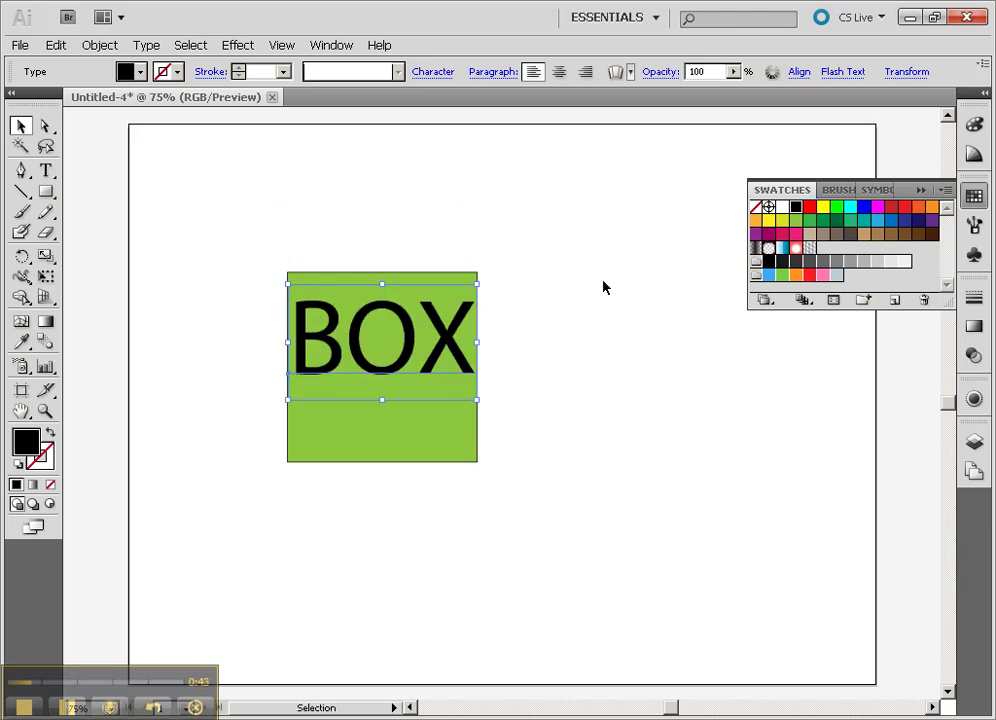
{"action": "key", "text": "Up"}
{"action": "key", "text": "Up"}
{"action": "key", "text": "Up"}
{"action": "key", "text": "Up"}
{"action": "key", "text": "Up"}
{"action": "key", "text": "Up"}
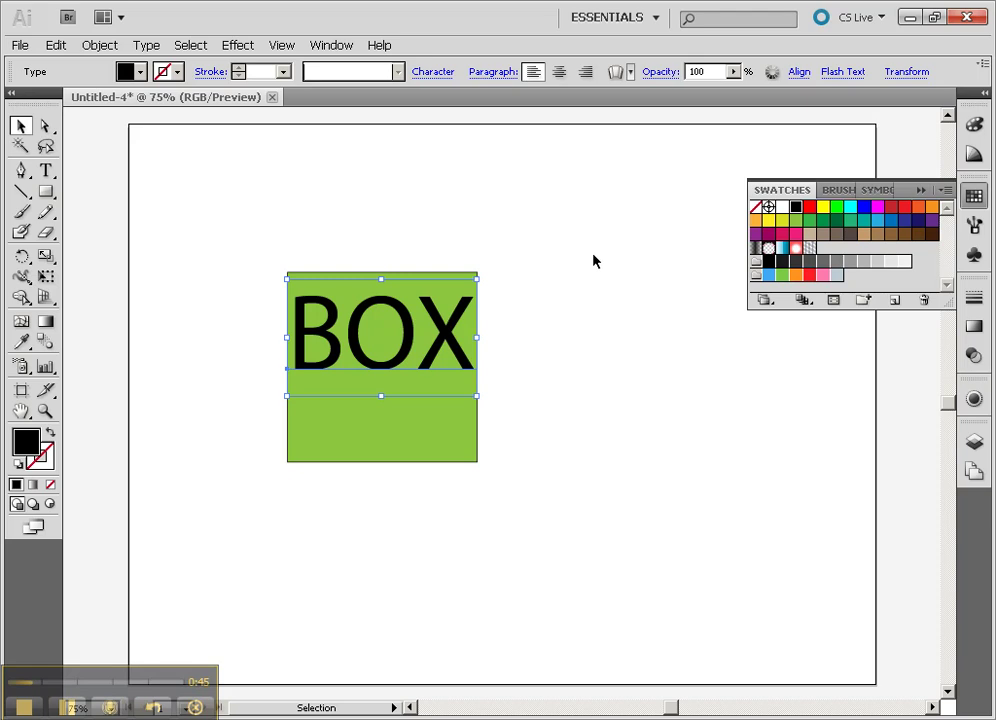
{"action": "left_click", "coordinate": [593, 261]}
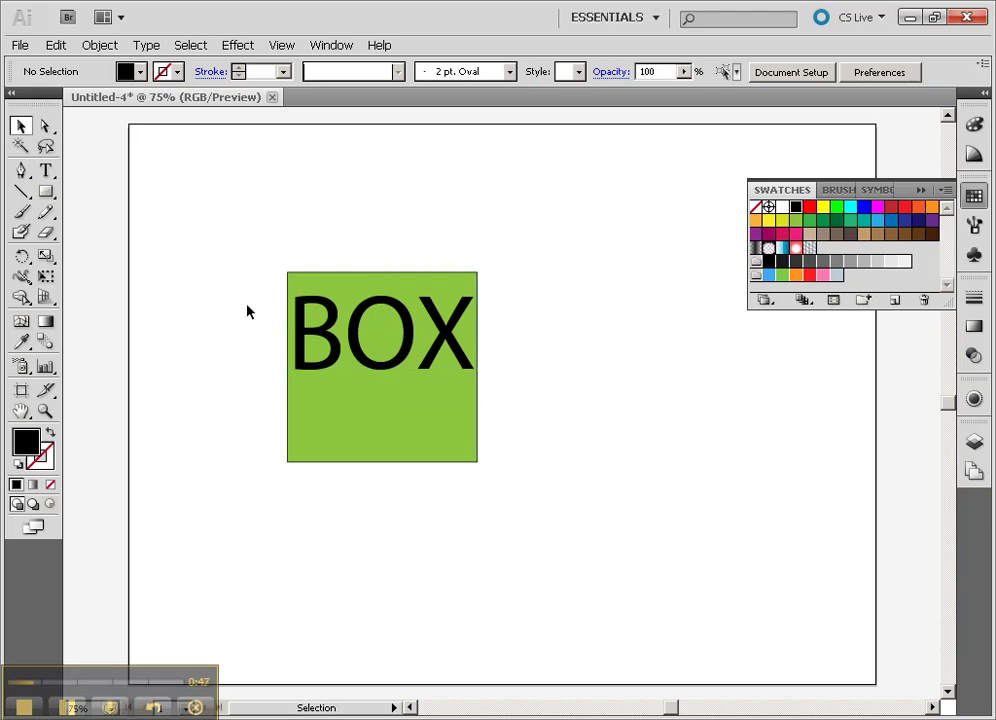
{"action": "left_click_drag", "start_coordinate": [238, 285], "coordinate": [512, 480]}
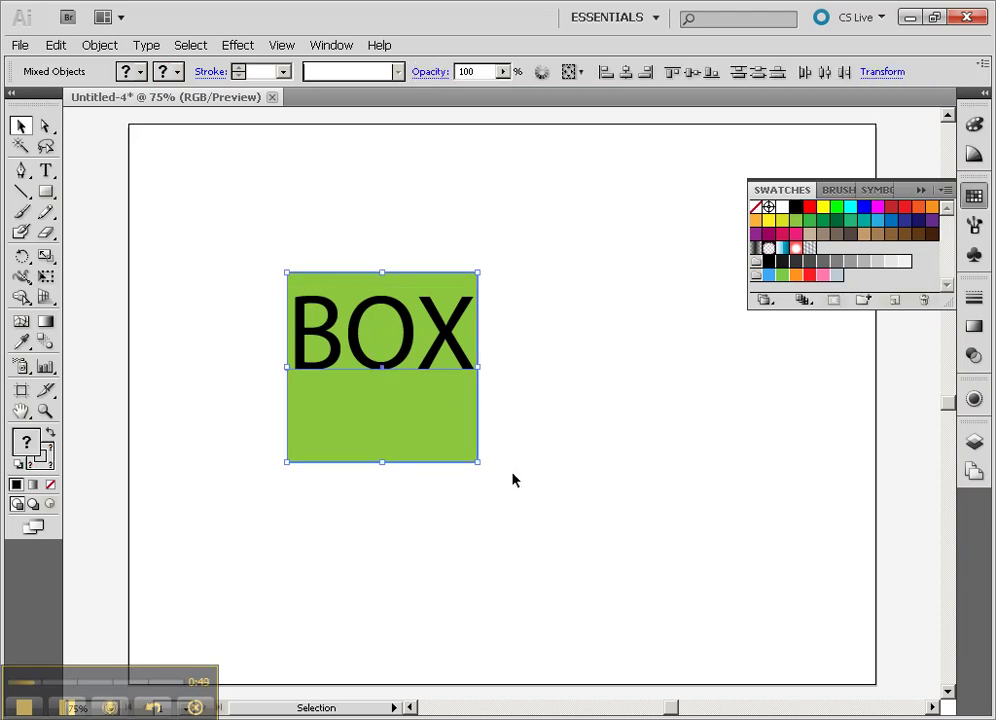
Step: Open Effect > 3D > Rotate with Preview and drag the cube to about 2°, -21°, 21°
{"action": "left_click", "coordinate": [238, 45]}
{"action": "mouse_move", "coordinate": [262, 148]}
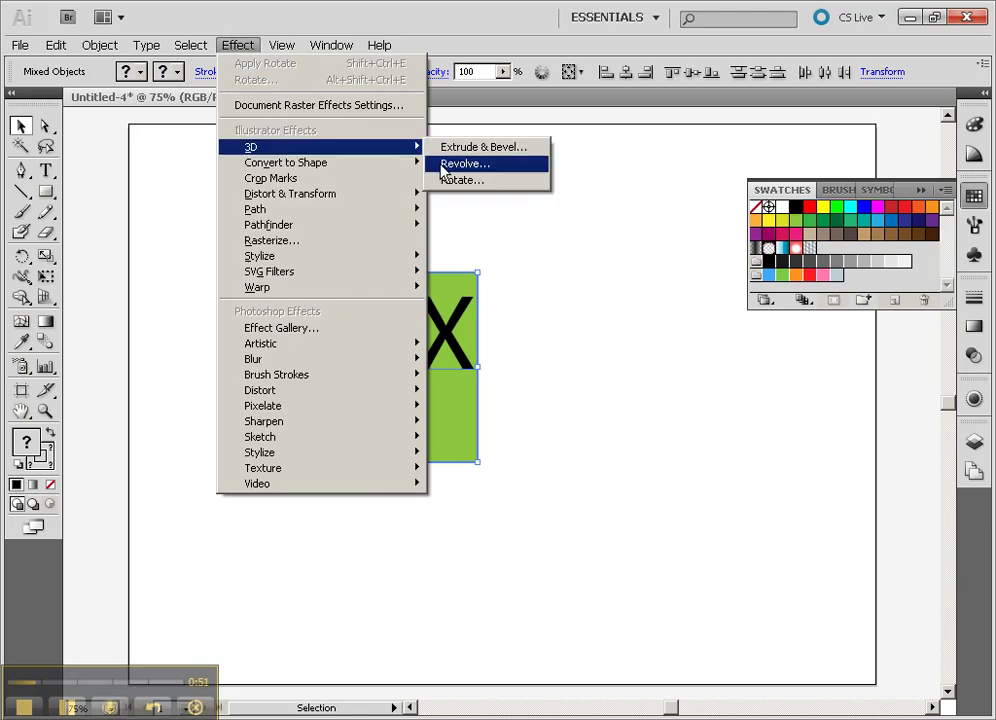
{"action": "left_click", "coordinate": [498, 182]}
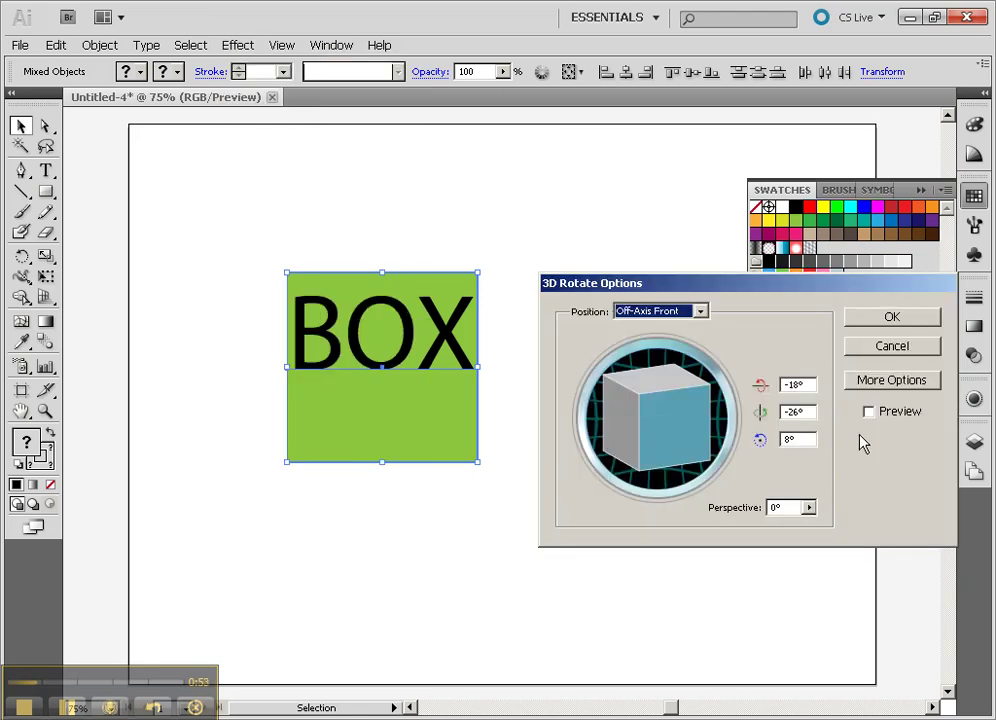
{"action": "left_click", "coordinate": [868, 411]}
{"action": "left_click_drag", "start_coordinate": [676, 453], "coordinate": [667, 391]}
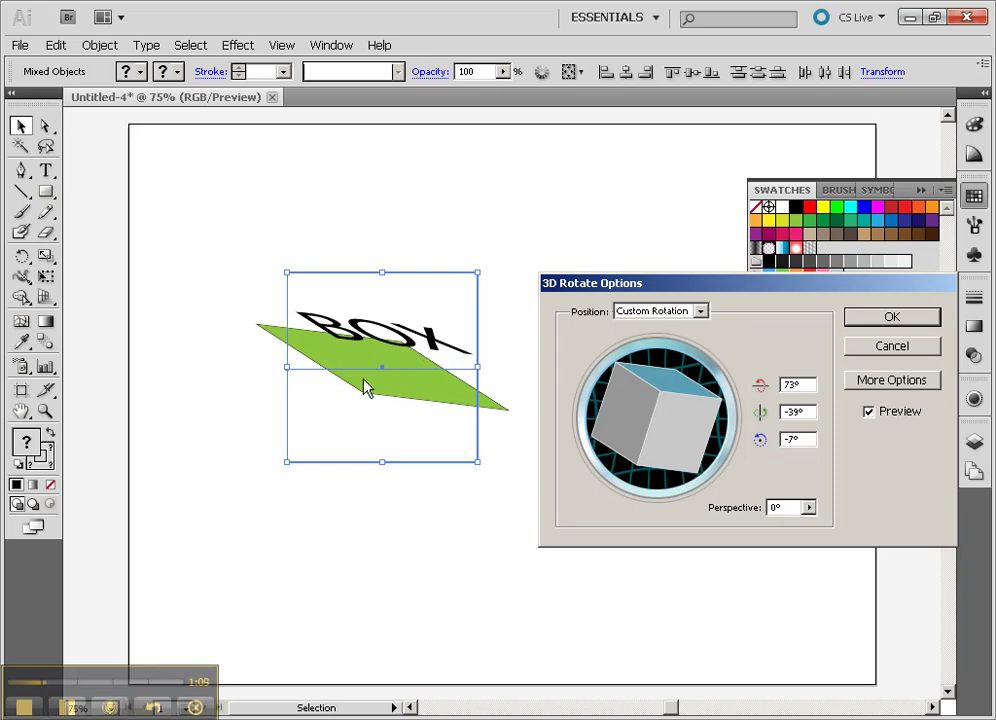
{"action": "mouse_move", "coordinate": [687, 407]}
{"action": "left_mouse_down"}
{"action": "mouse_move", "coordinate": [671, 451]}
{"action": "mouse_move", "coordinate": [680, 462]}
{"action": "mouse_move", "coordinate": [629, 407]}
{"action": "mouse_move", "coordinate": [702, 400]}
{"action": "mouse_move", "coordinate": [669, 403]}
{"action": "left_mouse_up"}
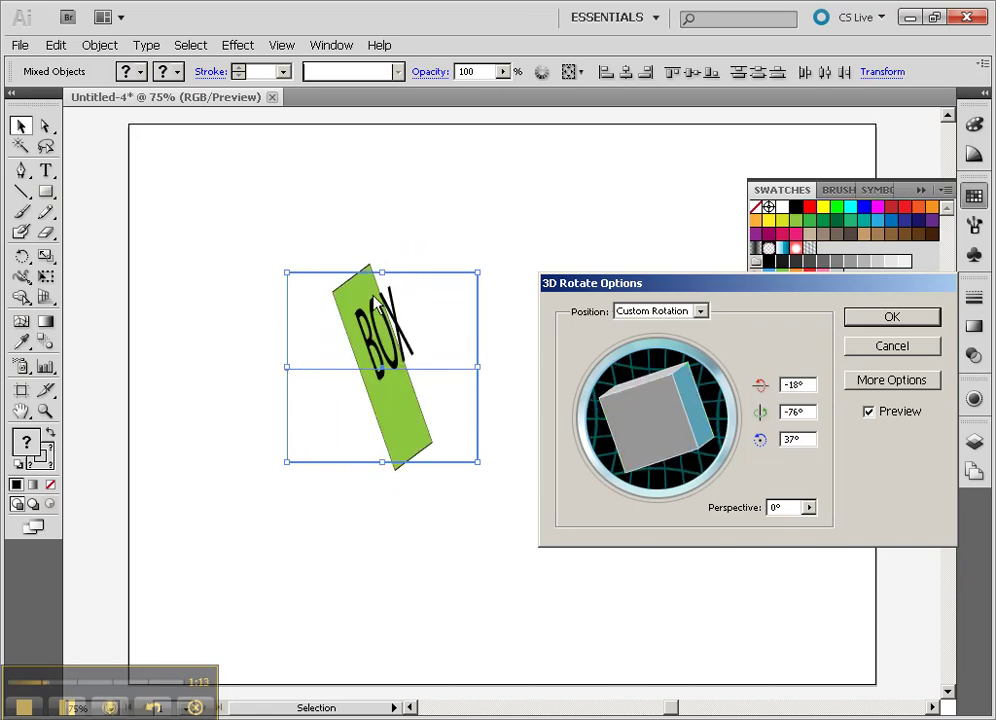
{"action": "left_click_drag", "start_coordinate": [574, 387], "coordinate": [660, 356]}
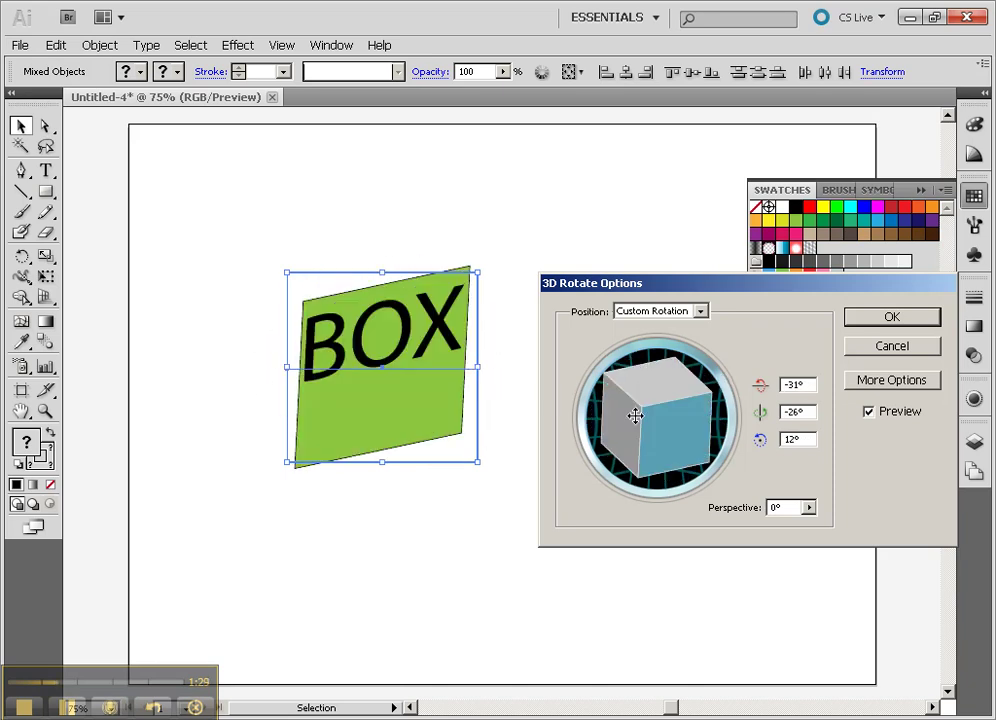
{"action": "left_click_drag", "start_coordinate": [638, 416], "coordinate": [689, 416]}
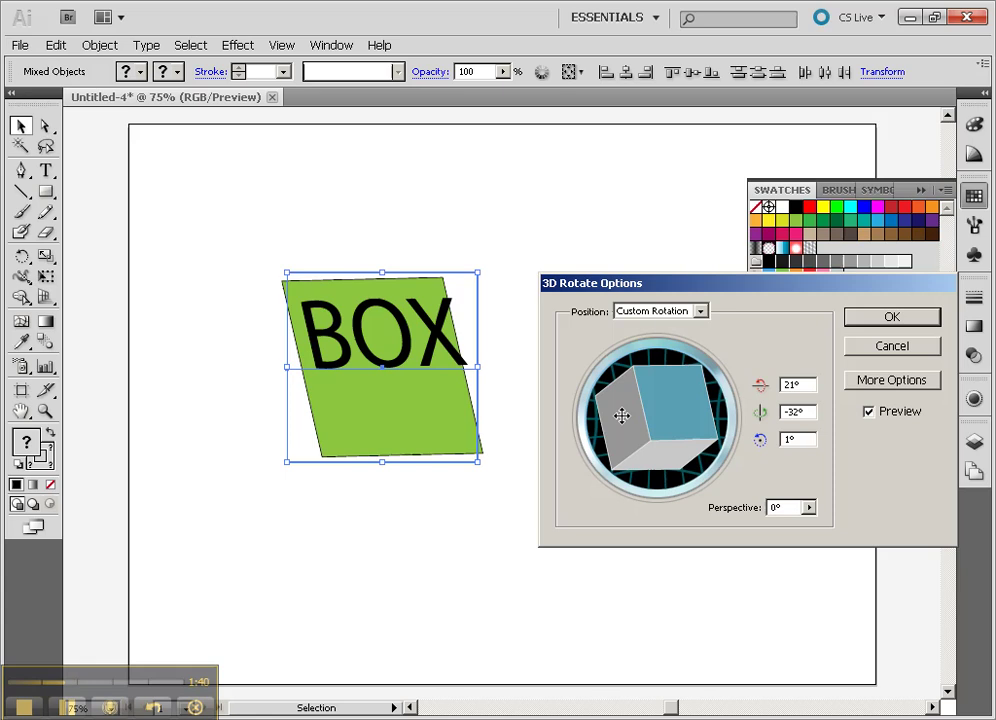
{"action": "left_click_drag", "start_coordinate": [621, 416], "coordinate": [623, 437]}
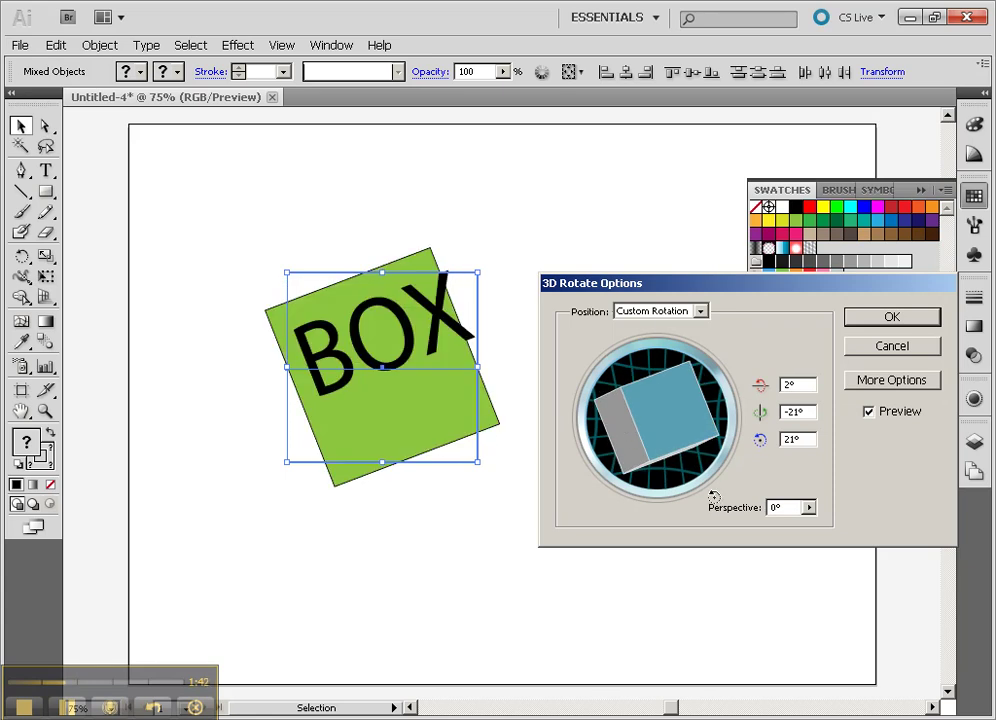
{"action": "left_click", "coordinate": [811, 511]}
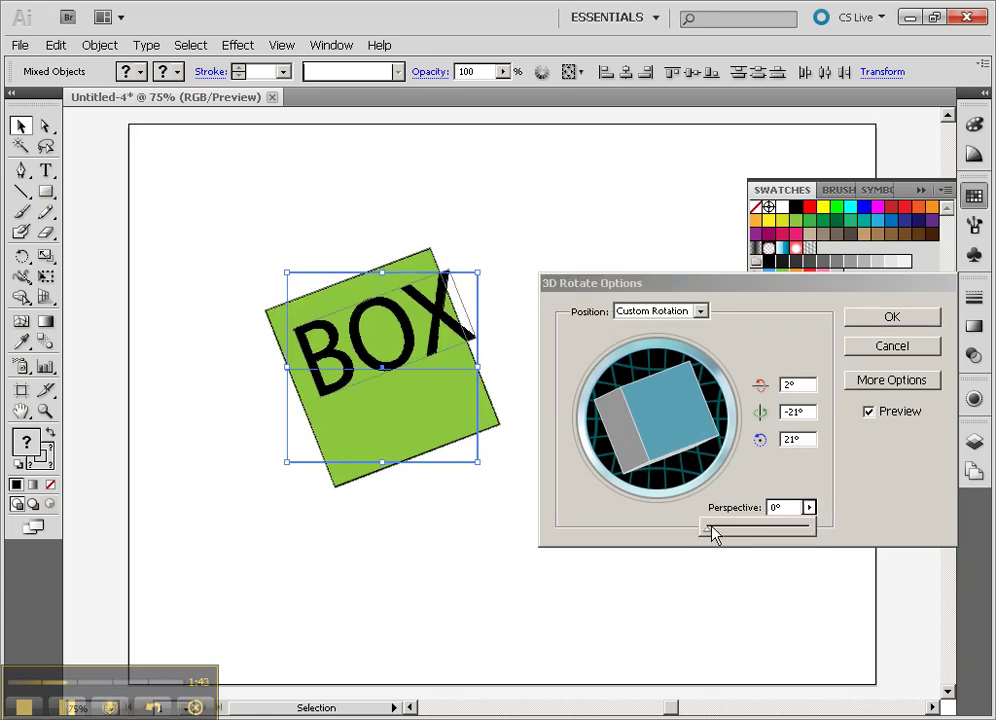
Step: Set Perspective to 160°, refine the rotation to 10°, -16°, 19°, and apply it
{"action": "left_click_drag", "start_coordinate": [714, 534], "coordinate": [819, 537]}
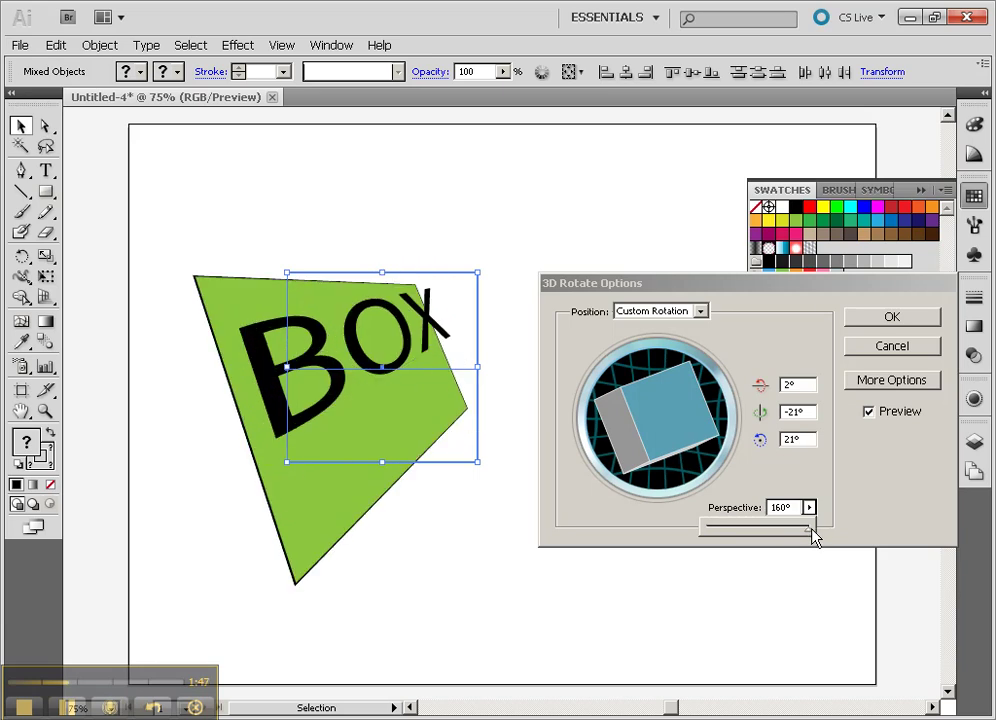
{"action": "left_click", "coordinate": [611, 409]}
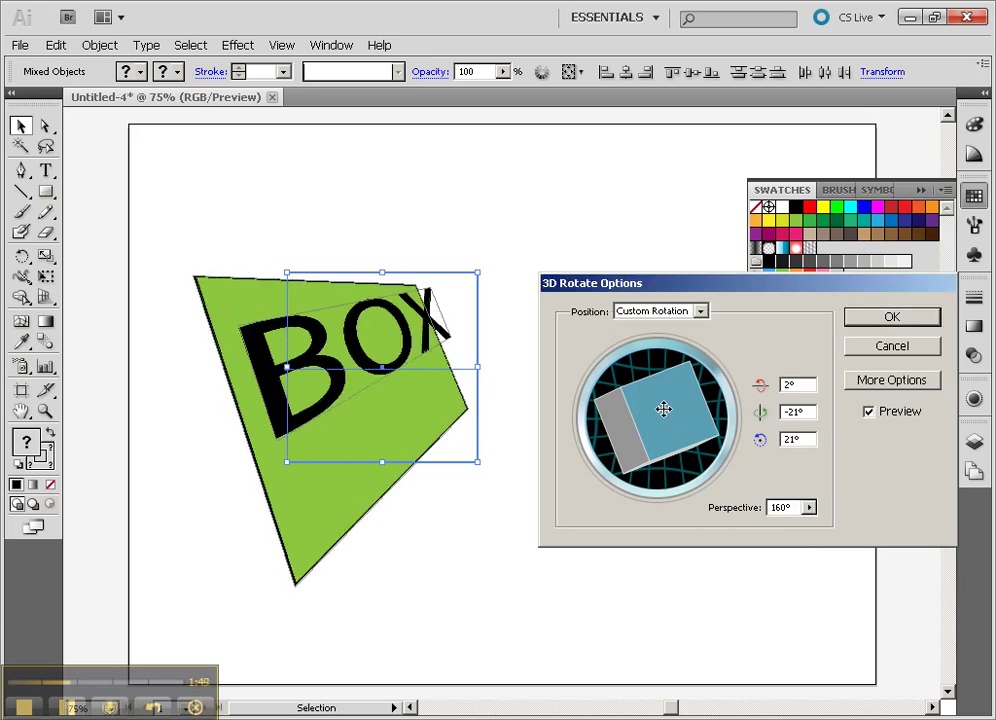
{"action": "mouse_move", "coordinate": [664, 409]}
{"action": "left_mouse_down"}
{"action": "mouse_move", "coordinate": [665, 360]}
{"action": "mouse_move", "coordinate": [660, 393]}
{"action": "left_mouse_up"}
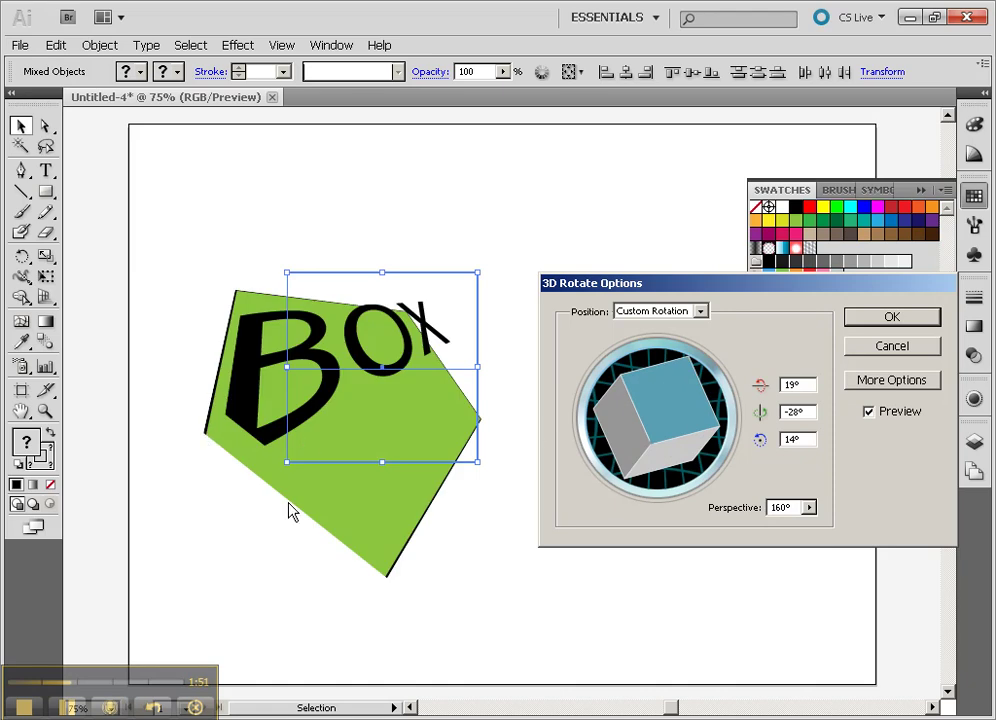
{"action": "left_click_drag", "start_coordinate": [655, 405], "coordinate": [683, 402]}
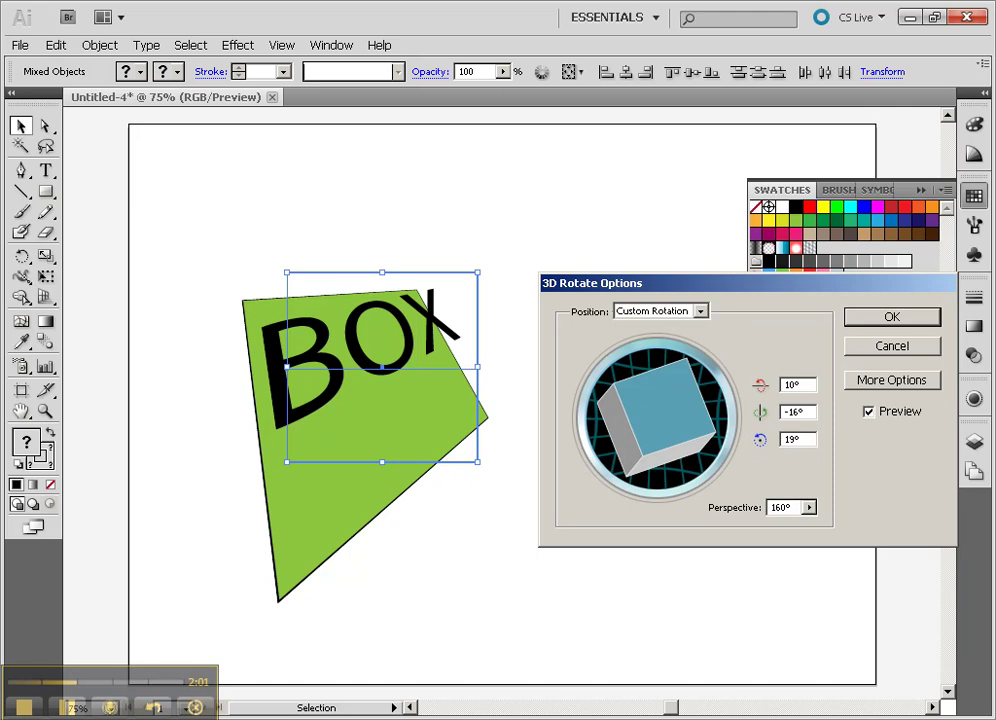
{"action": "left_click", "coordinate": [873, 322]}
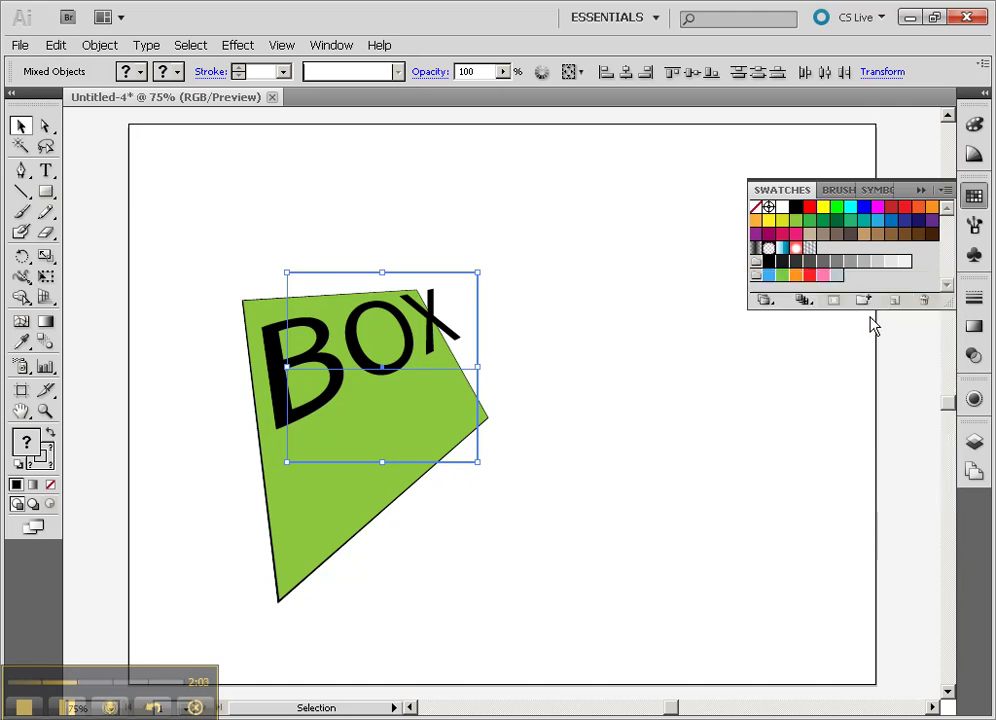
Step: Drop the 3D BOX text back onto the green shape and enlarge the Appearance panel listing 3D Rotate
{"action": "left_click", "coordinate": [598, 336]}
{"action": "left_click_drag", "start_coordinate": [478, 333], "coordinate": [582, 296]}
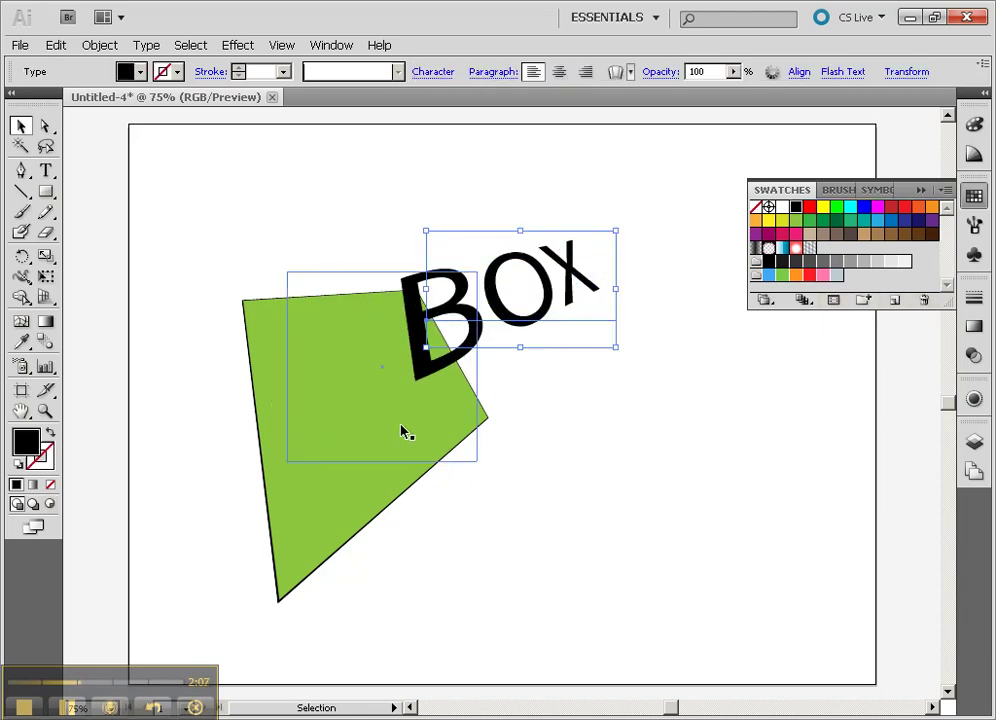
{"action": "left_click_drag", "start_coordinate": [362, 434], "coordinate": [396, 393]}
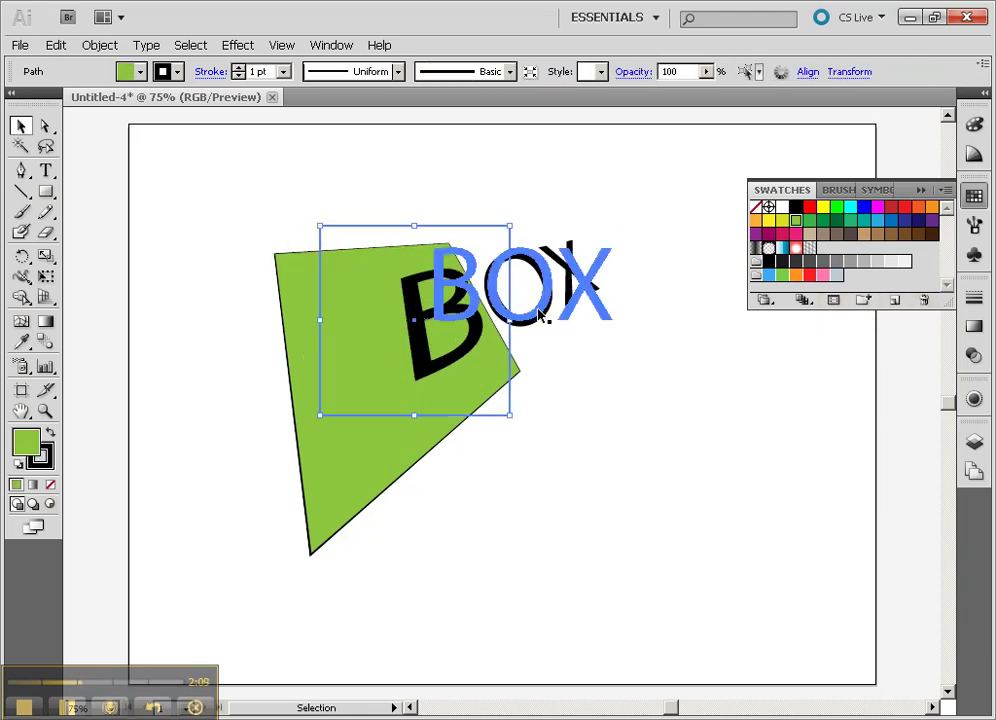
{"action": "left_click_drag", "start_coordinate": [540, 315], "coordinate": [477, 339]}
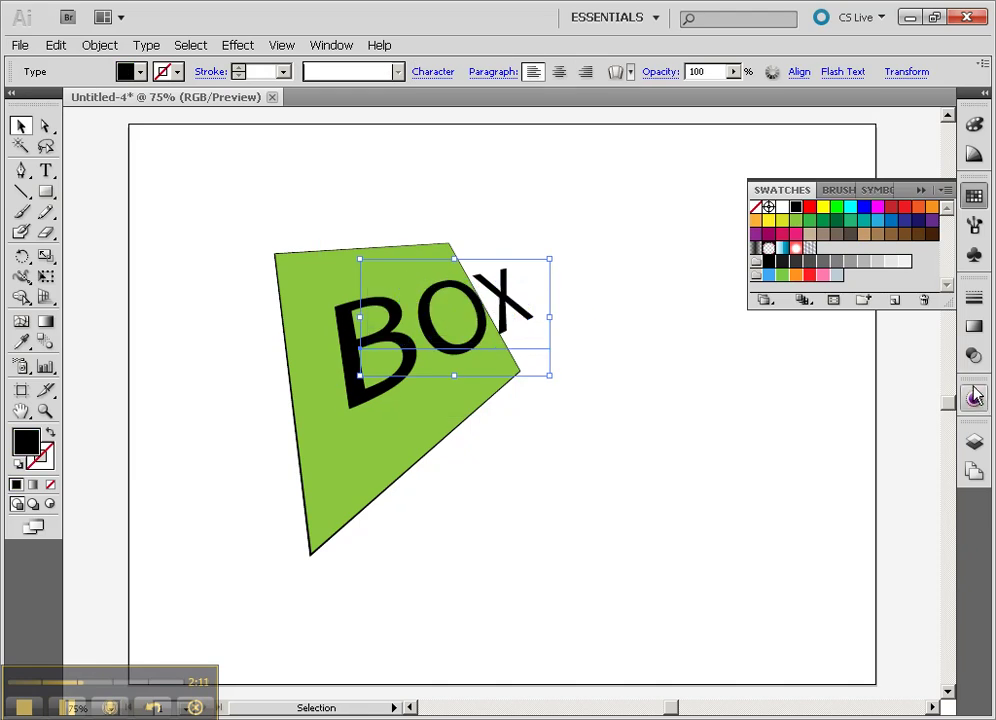
{"action": "left_click", "coordinate": [974, 398]}
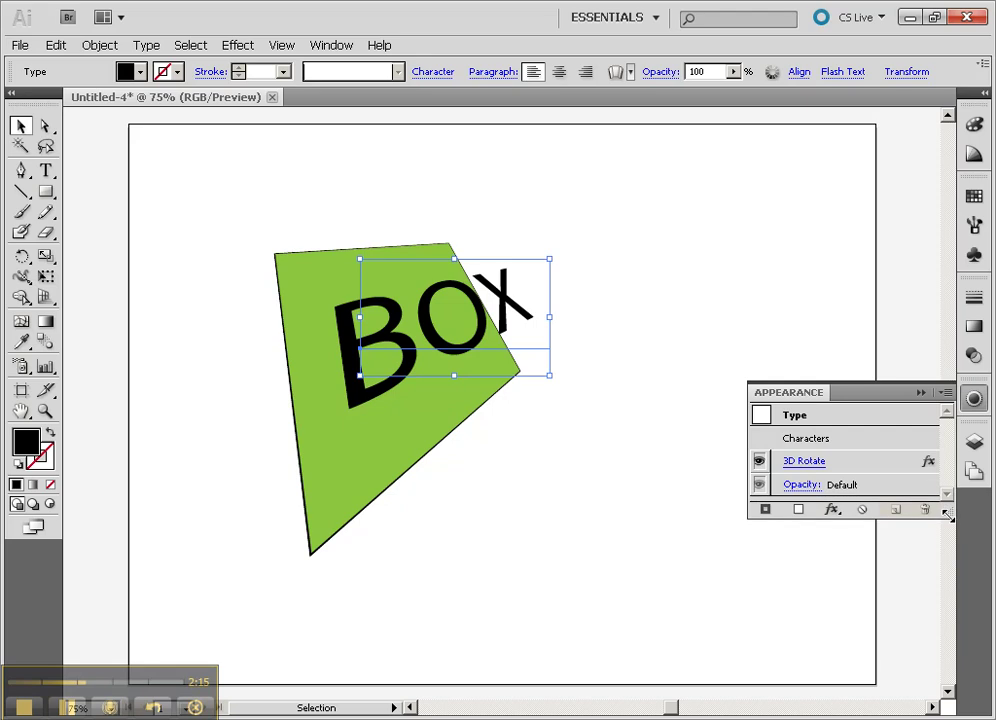
{"action": "left_click_drag", "start_coordinate": [942, 515], "coordinate": [945, 567]}
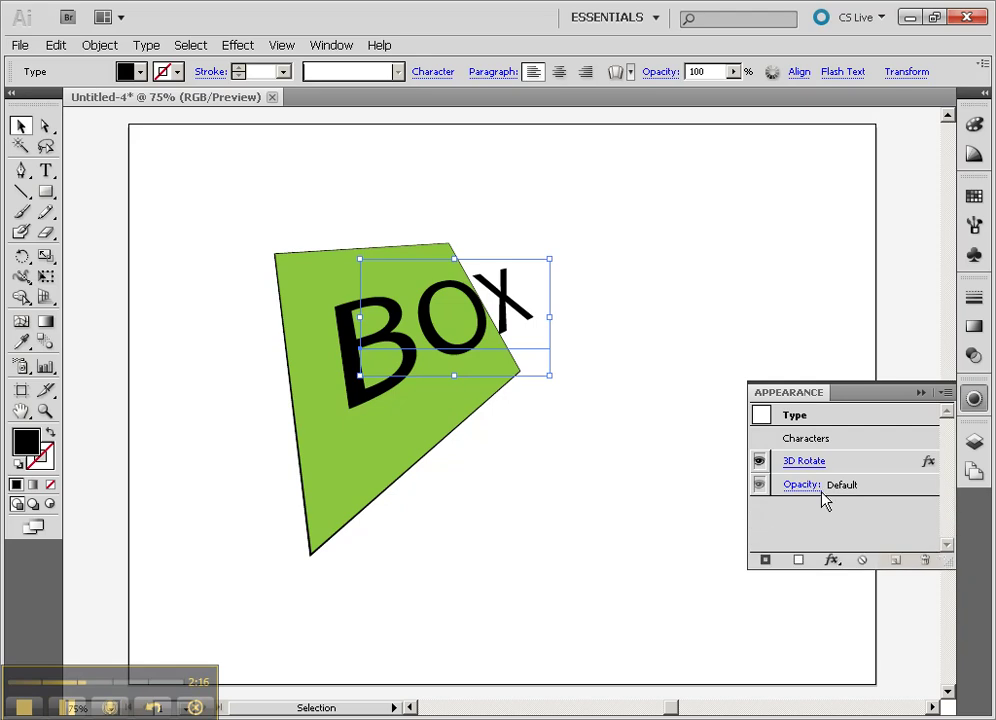
Step: Switch to the Like FreeHand workspace, return to Essentials, and show the Graphic Styles panel
{"action": "left_click", "coordinate": [616, 20]}
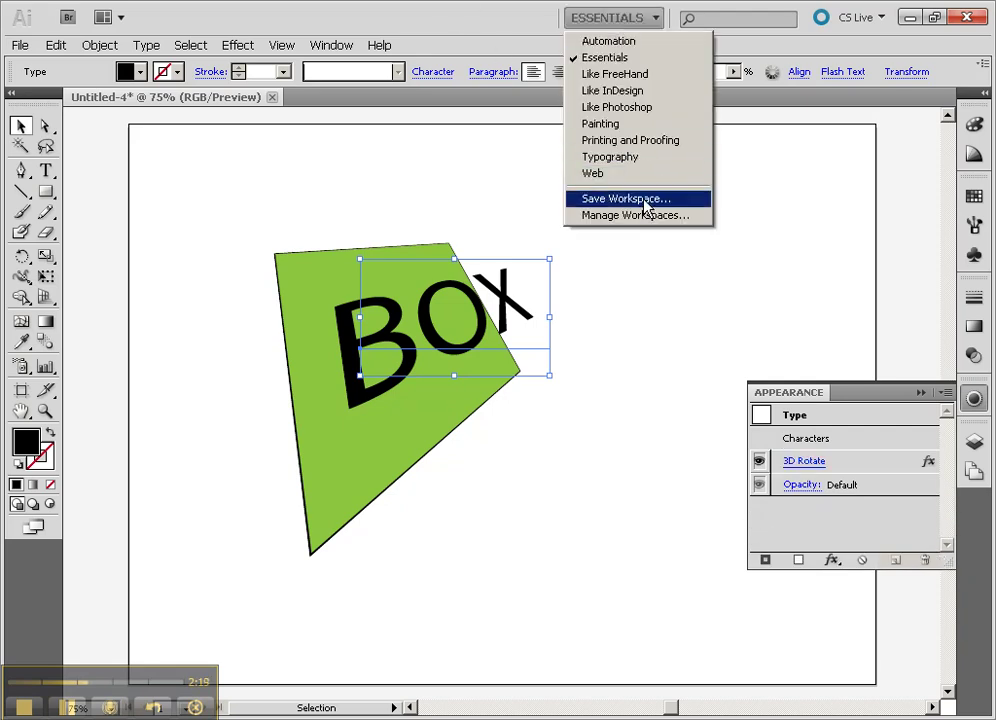
{"action": "left_click", "coordinate": [610, 75]}
{"action": "left_click", "coordinate": [615, 20]}
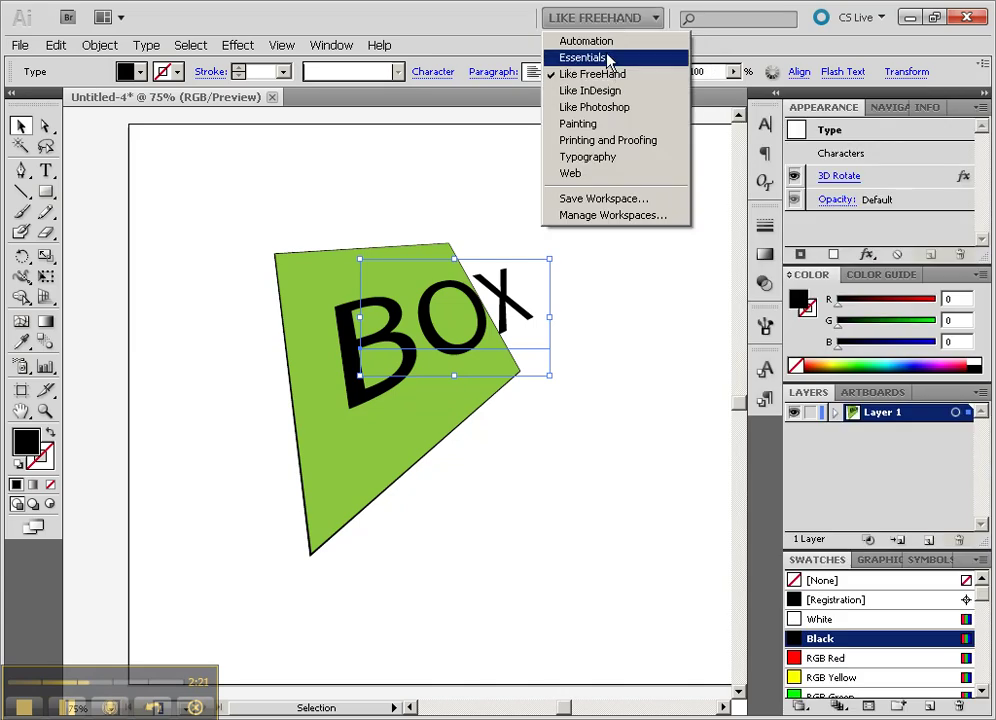
{"action": "left_click", "coordinate": [600, 58]}
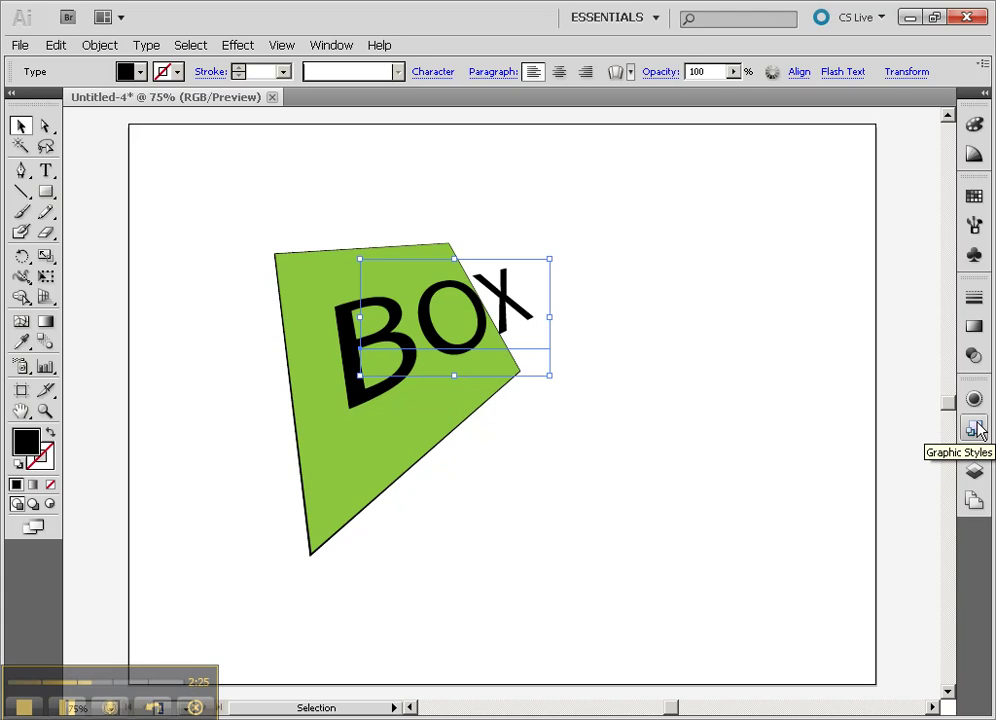
{"action": "left_click", "coordinate": [977, 429]}
Step: Check the green shape's 3D Rotate effect and drag the artwork into Graphic Styles as a new style
{"action": "left_click", "coordinate": [425, 407]}
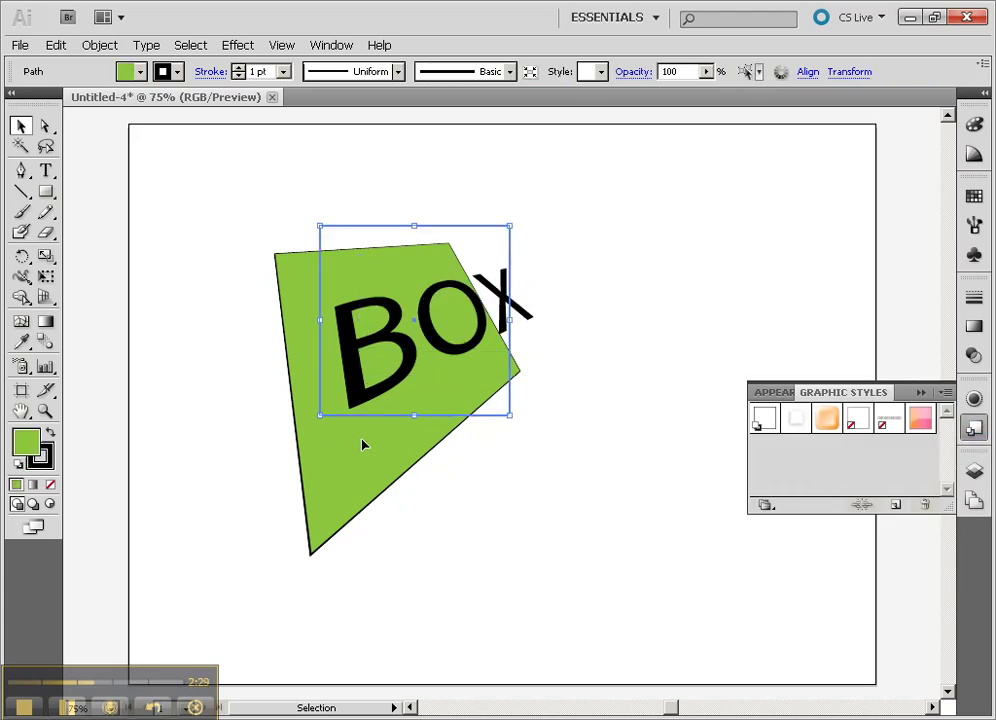
{"action": "left_click", "coordinate": [773, 392]}
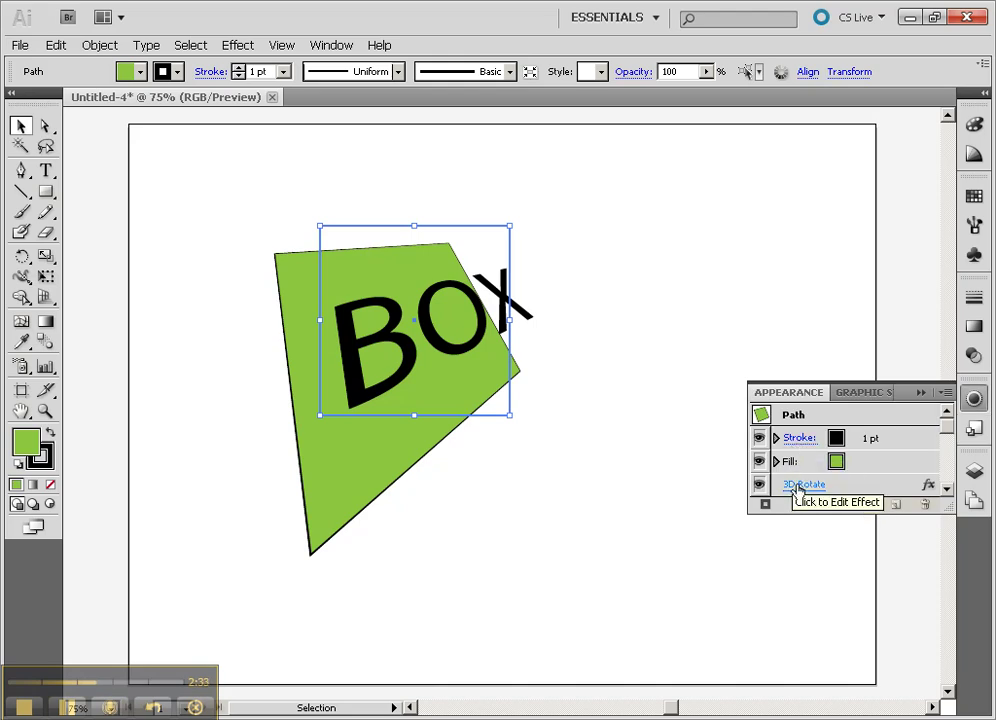
{"action": "left_click", "coordinate": [759, 485]}
{"action": "left_click", "coordinate": [759, 485]}
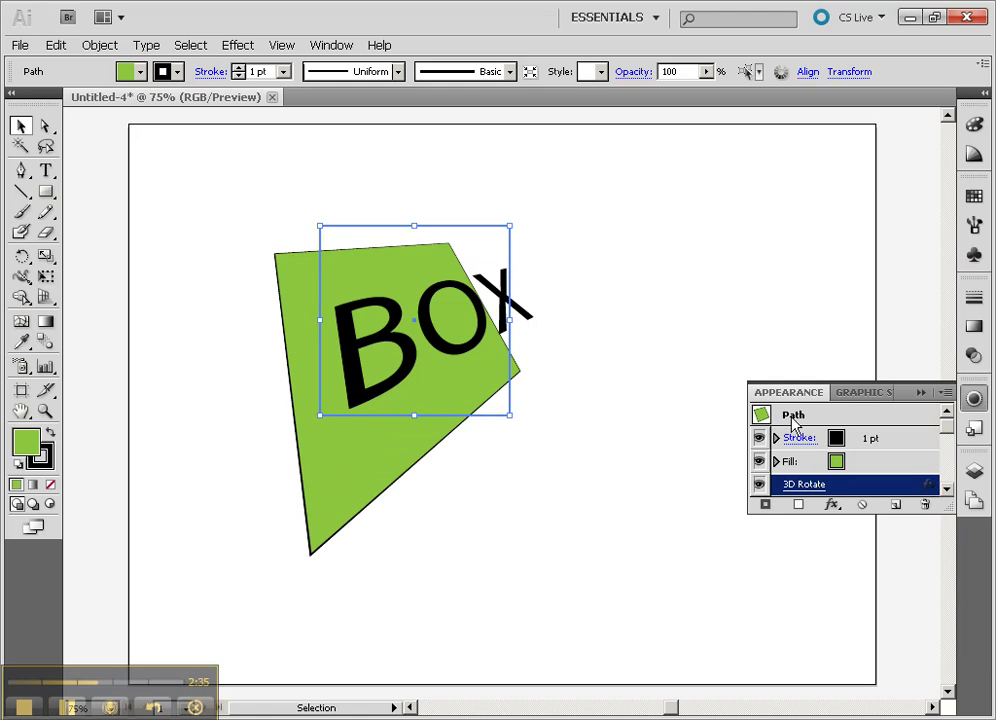
{"action": "left_click", "coordinate": [851, 394]}
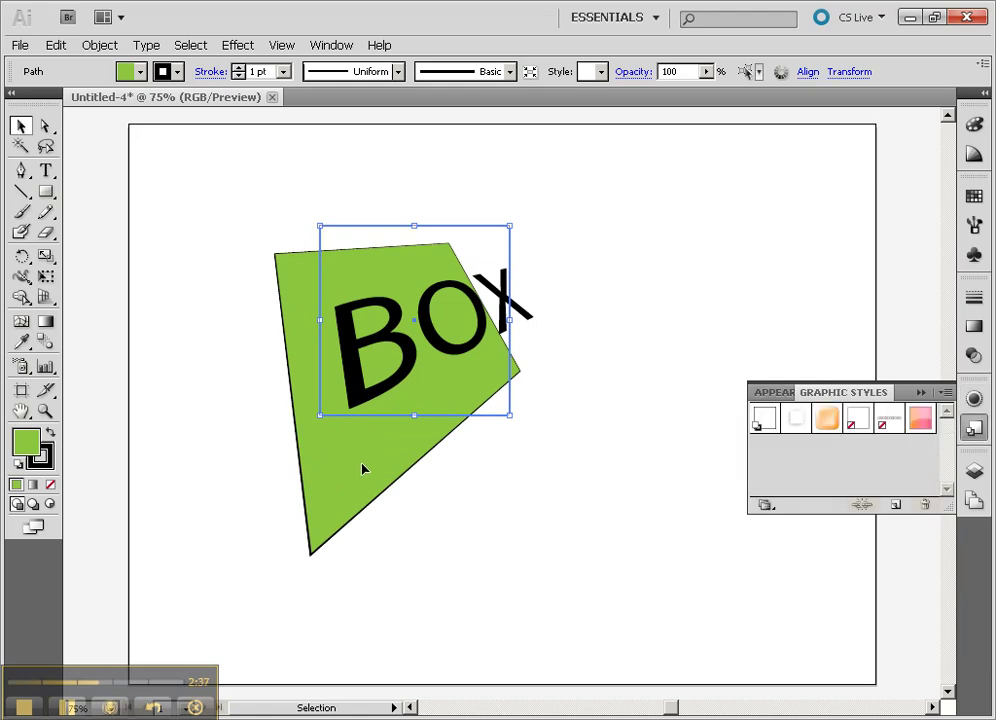
{"action": "left_click_drag", "start_coordinate": [363, 469], "coordinate": [800, 492]}
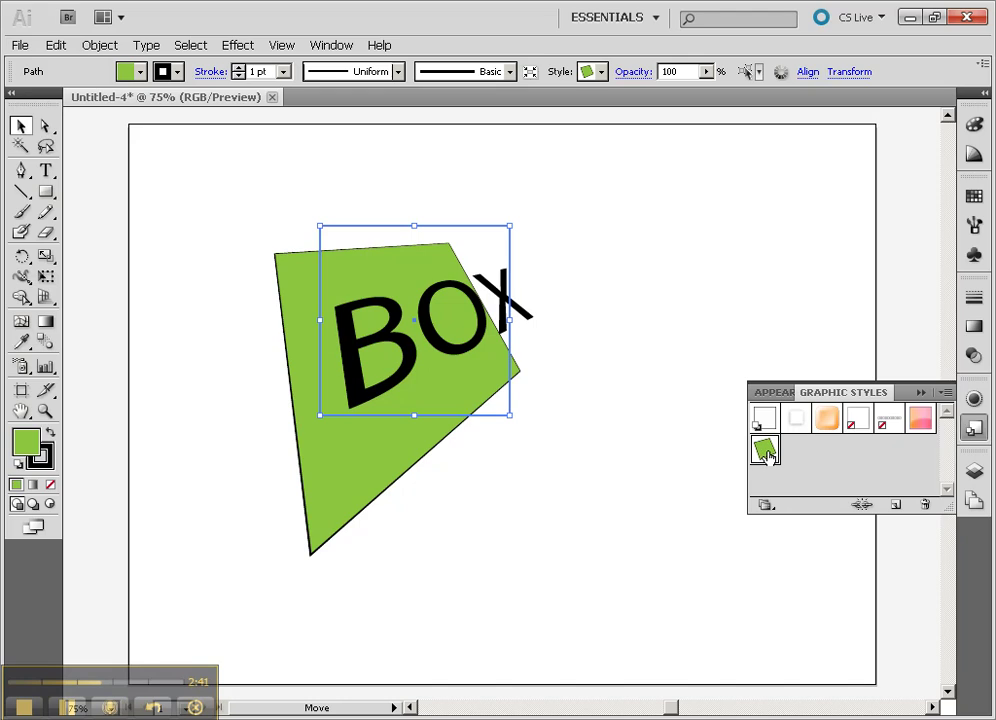
Step: Deselect and draw a new rectangle to the right of the shape
{"action": "left_click", "coordinate": [617, 322]}
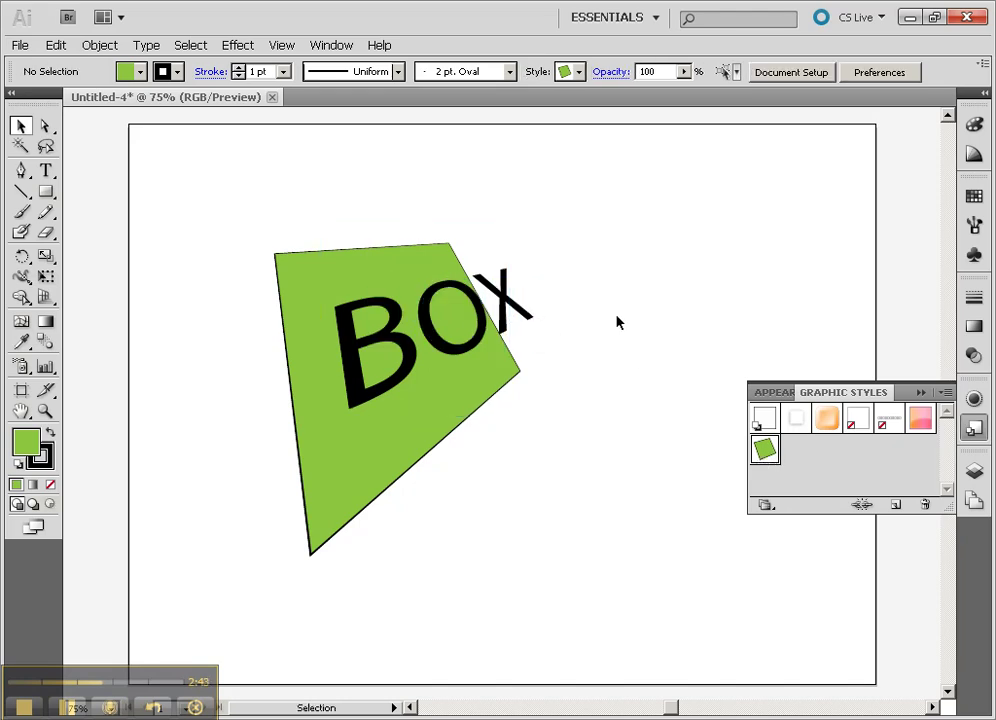
{"action": "left_click", "coordinate": [45, 192]}
{"action": "left_click_drag", "start_coordinate": [625, 188], "coordinate": [809, 349]}
Step: Fill the new rectangle with a darker green from the Color Picker
{"action": "key", "text": "F6"}
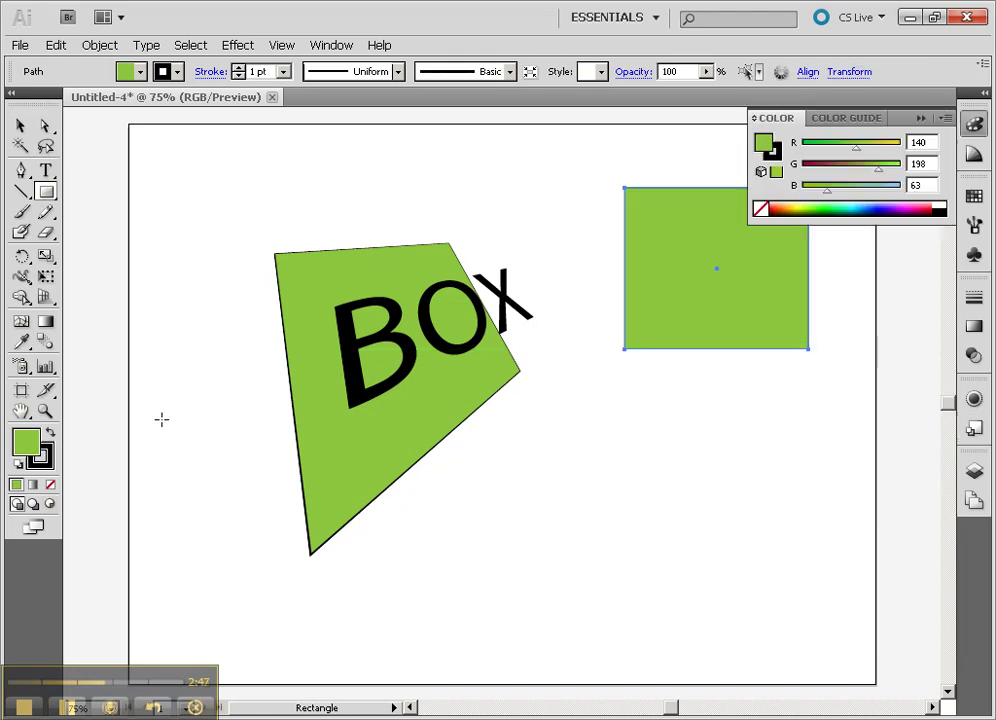
{"action": "double_click", "coordinate": [36, 448]}
{"action": "left_click", "coordinate": [434, 384]}
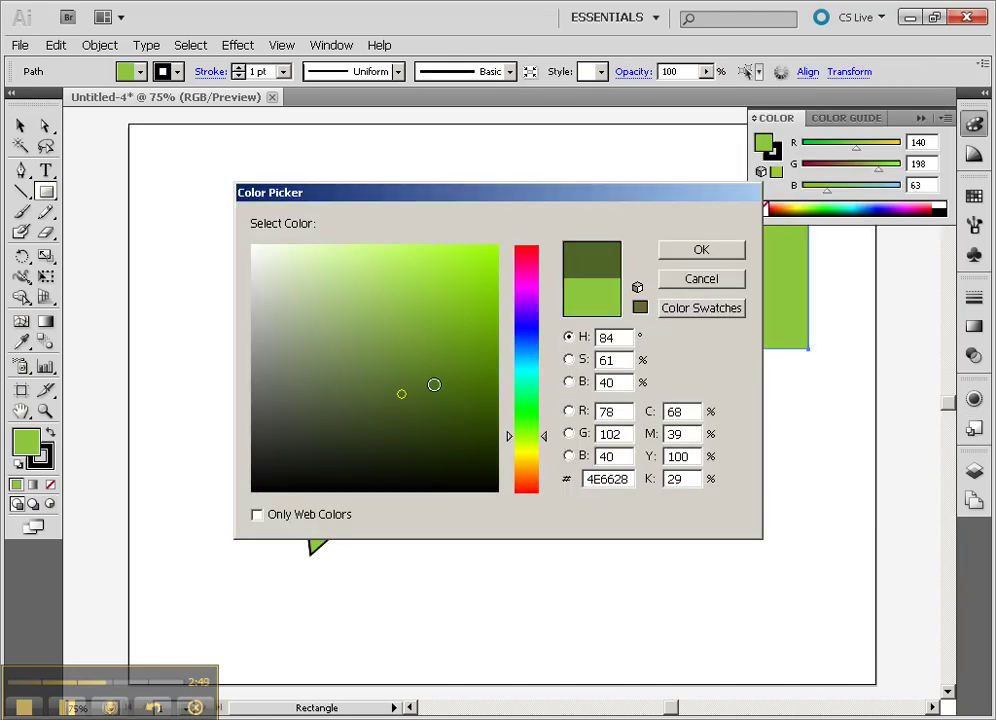
{"action": "left_click", "coordinate": [687, 253]}
Step: Apply the saved green 3D graphic style to the rectangle
{"action": "left_click", "coordinate": [21, 126]}
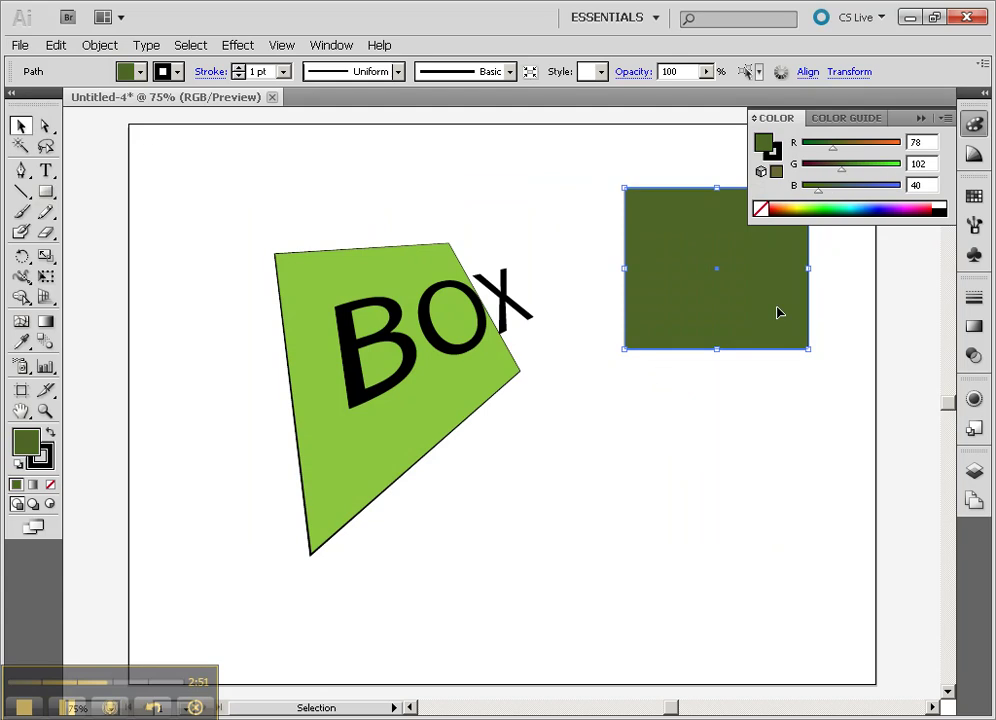
{"action": "left_click", "coordinate": [976, 426]}
{"action": "left_click", "coordinate": [765, 452]}
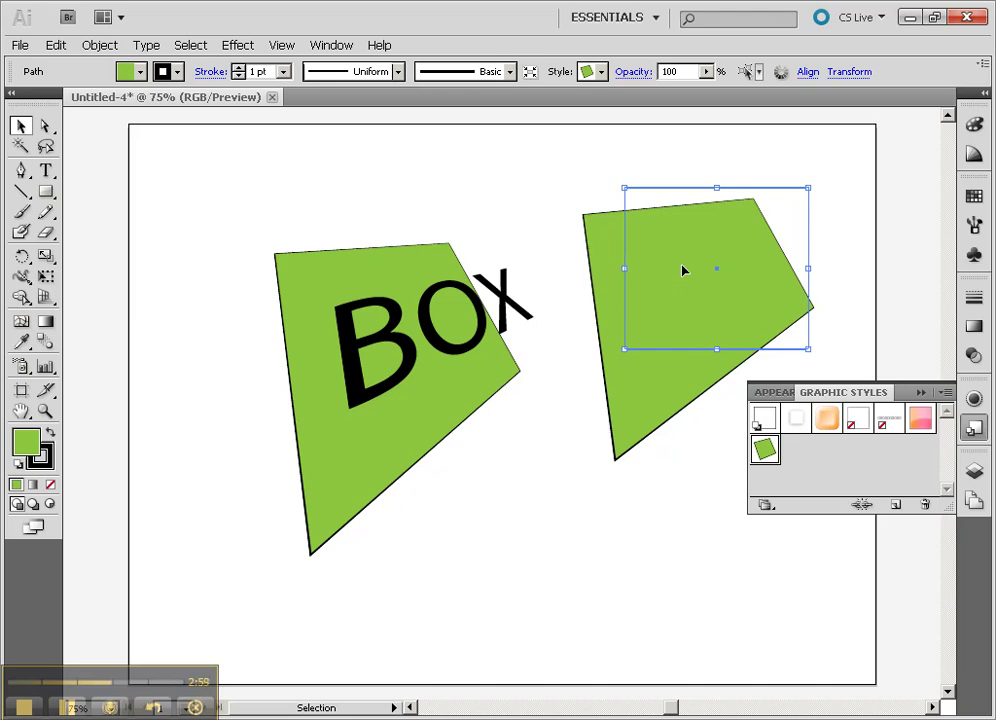
Step: Give the second shape a light green fill (R199 G229 B152)
{"action": "double_click", "coordinate": [26, 441]}
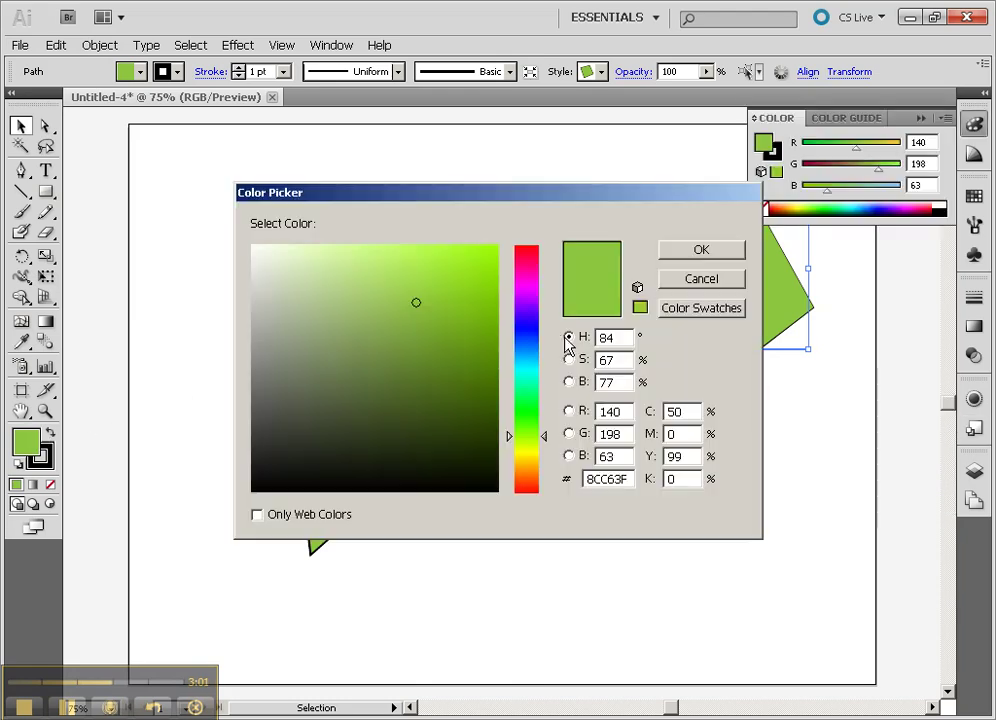
{"action": "left_click_drag", "start_coordinate": [400, 325], "coordinate": [336, 268]}
{"action": "left_click", "coordinate": [699, 252]}
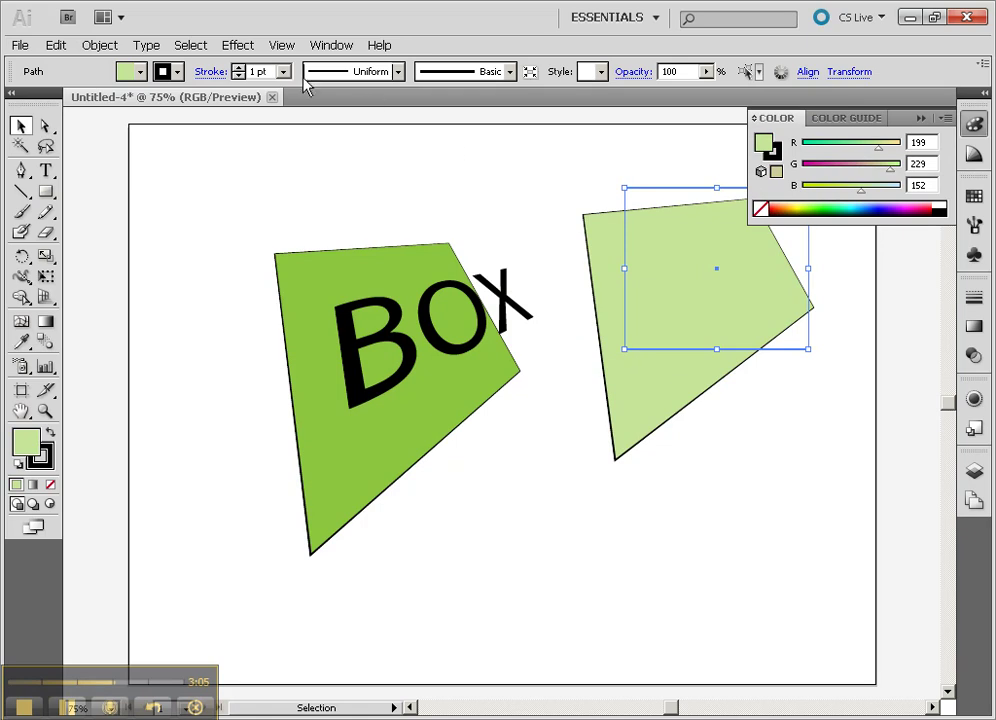
Step: Raise the shape's stroke weight to 5 pt and reselect it
{"action": "left_click", "coordinate": [238, 67]}
{"action": "left_click", "coordinate": [238, 67]}
{"action": "left_click", "coordinate": [238, 67]}
{"action": "left_click", "coordinate": [238, 67]}
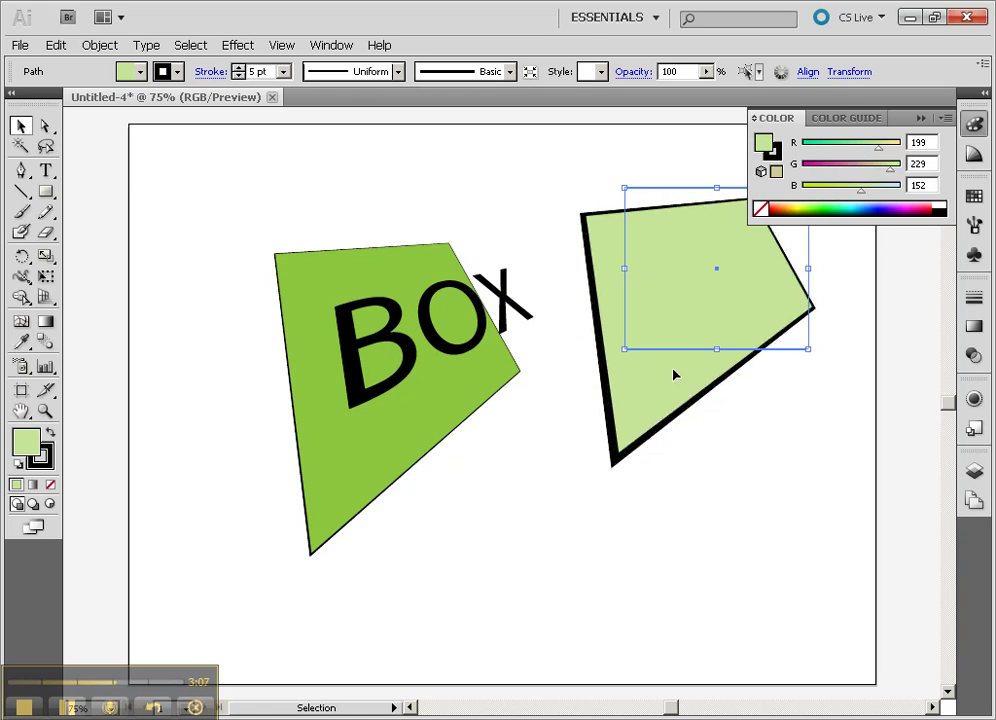
{"action": "left_click", "coordinate": [802, 456]}
{"action": "left_click", "coordinate": [702, 292]}
Step: Browse the Effect > 3D options and close them without applying any
{"action": "left_click", "coordinate": [238, 45]}
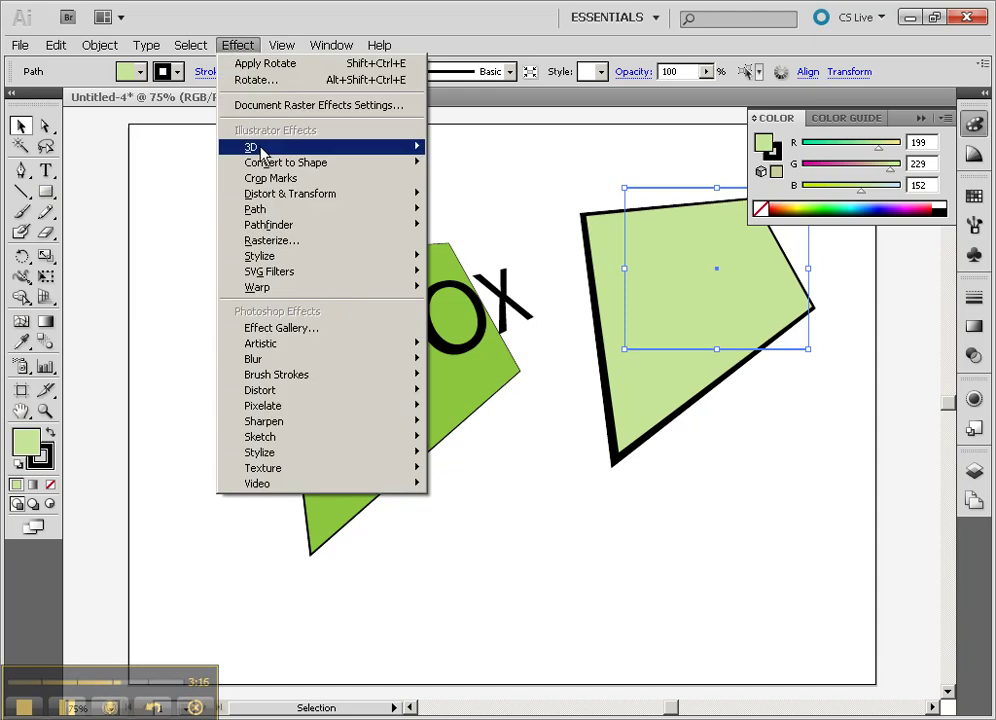
{"action": "mouse_move", "coordinate": [258, 147]}
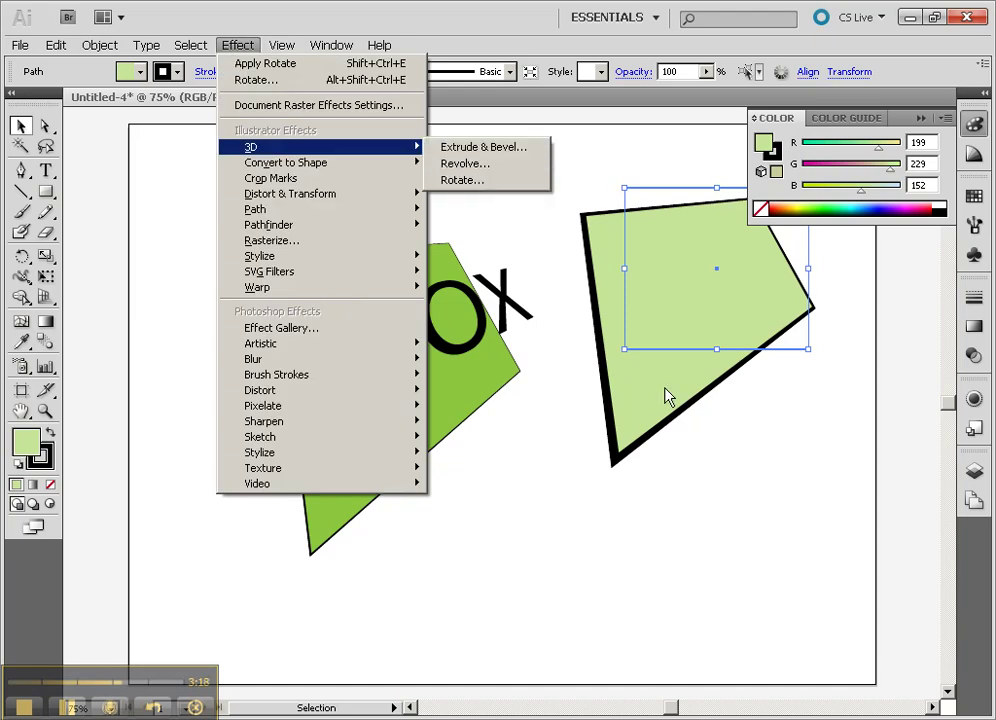
{"action": "left_click", "coordinate": [756, 516]}
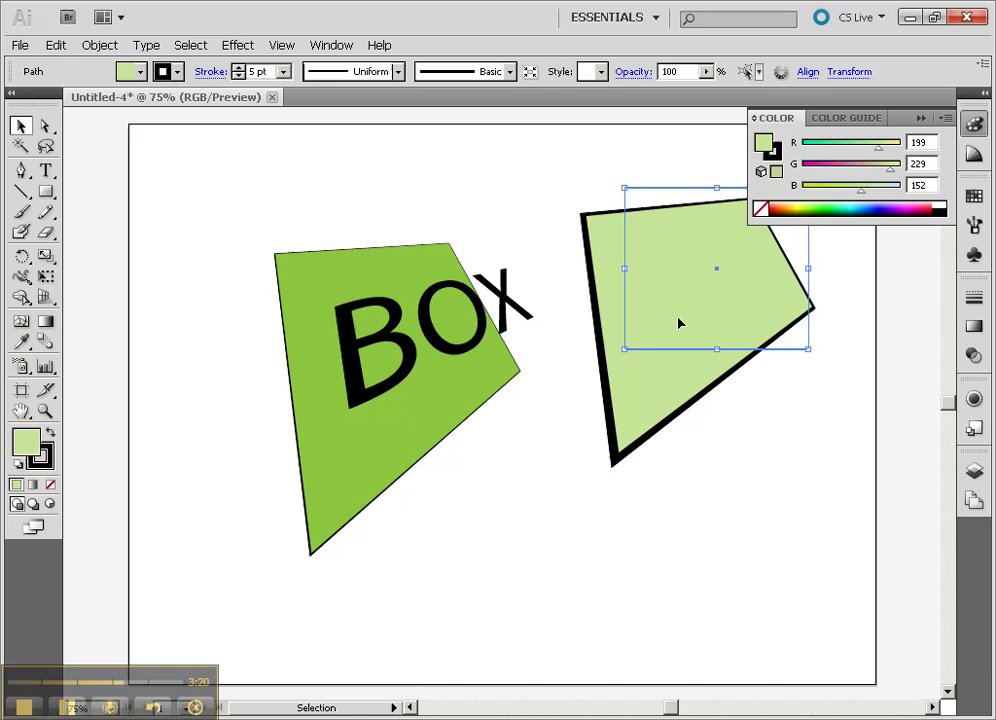
Step: Delete the light-green shape and select both the BOX text and green square
{"action": "key", "text": "Delete"}
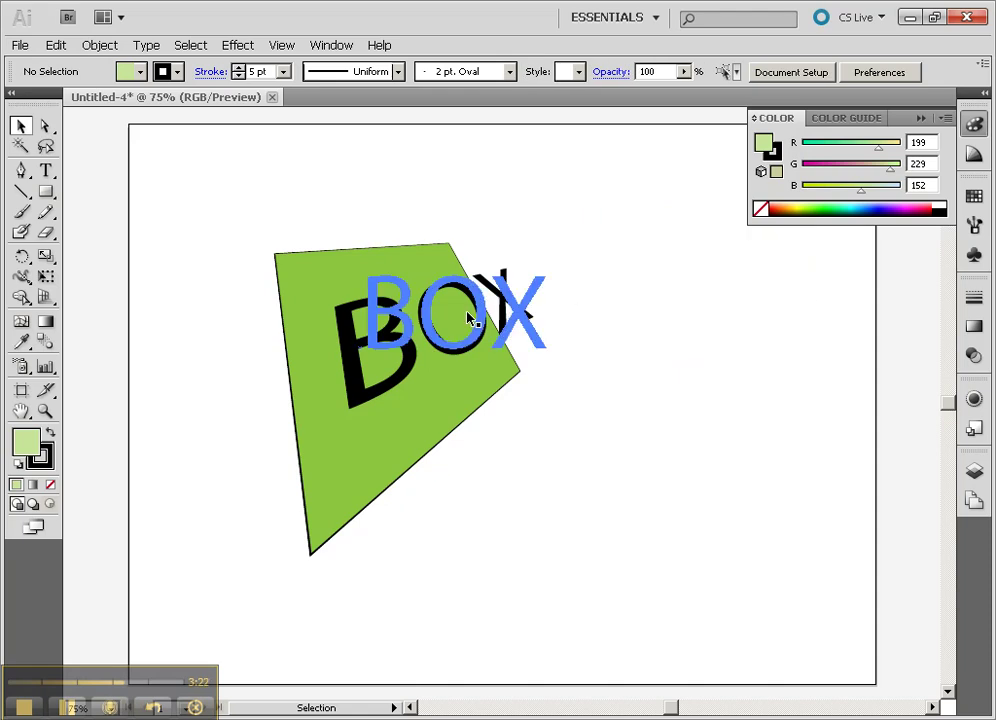
{"action": "left_click", "coordinate": [467, 318]}
{"action": "left_click", "coordinate": [411, 428], "text": "shift"}
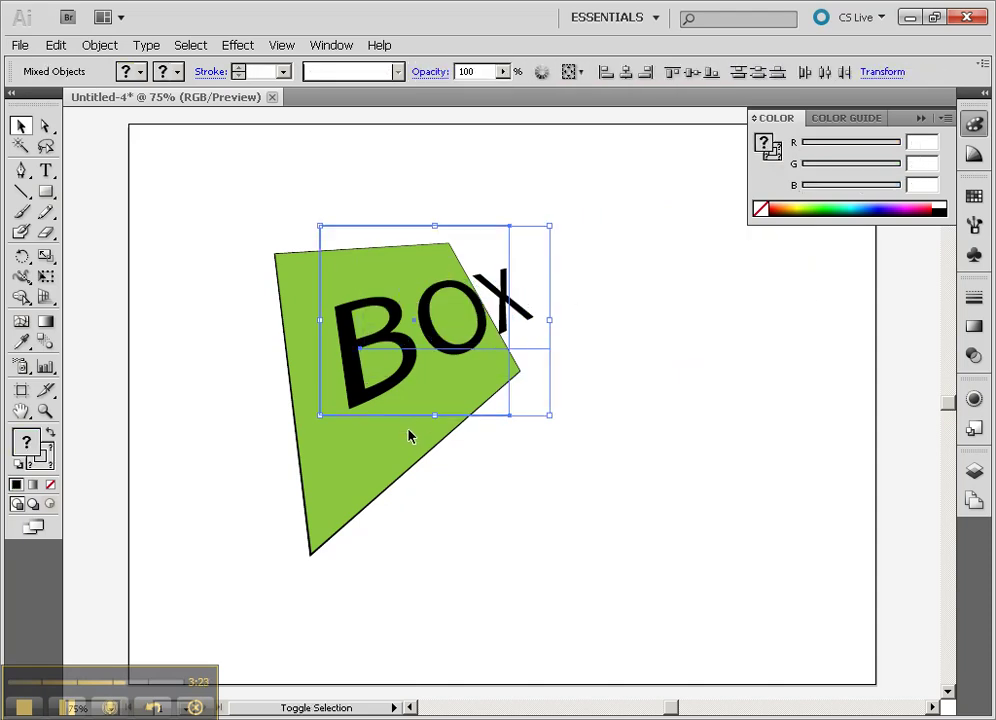
{"action": "left_click_drag", "start_coordinate": [235, 352], "coordinate": [611, 510]}
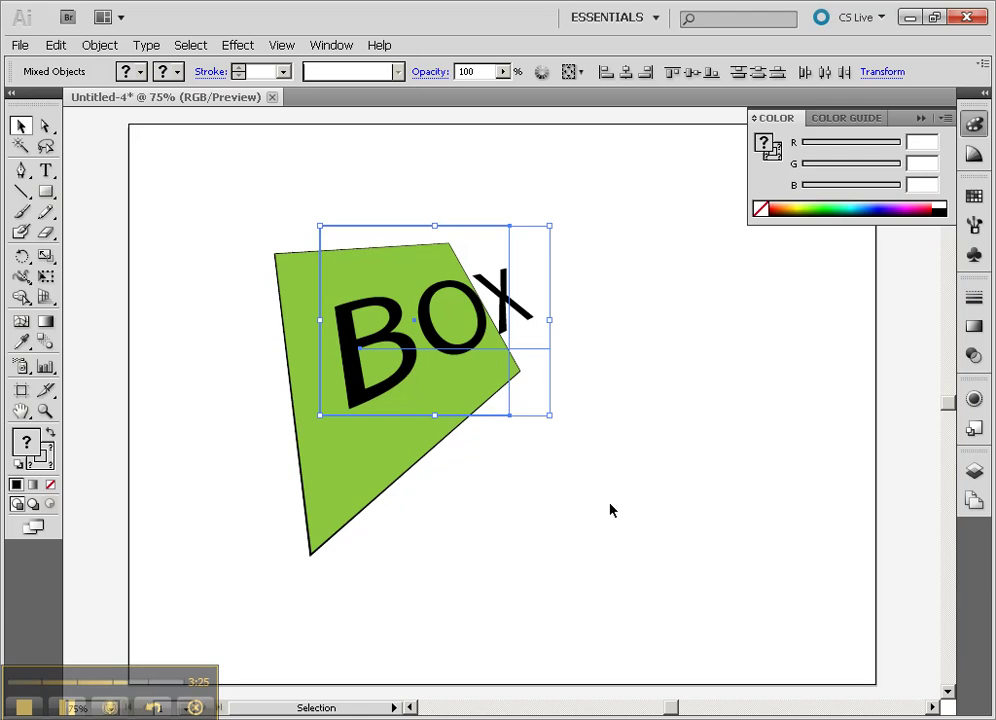
Step: Delete the shared 3D Rotate effect in the Appearance panel
{"action": "left_click", "coordinate": [974, 399]}
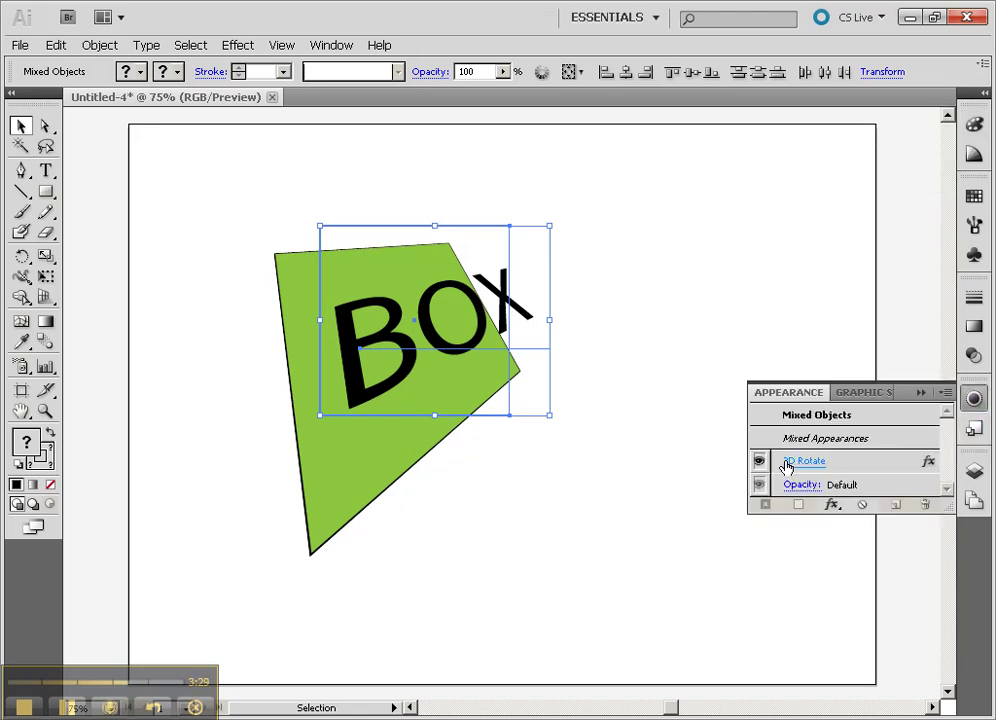
{"action": "left_click", "coordinate": [822, 466]}
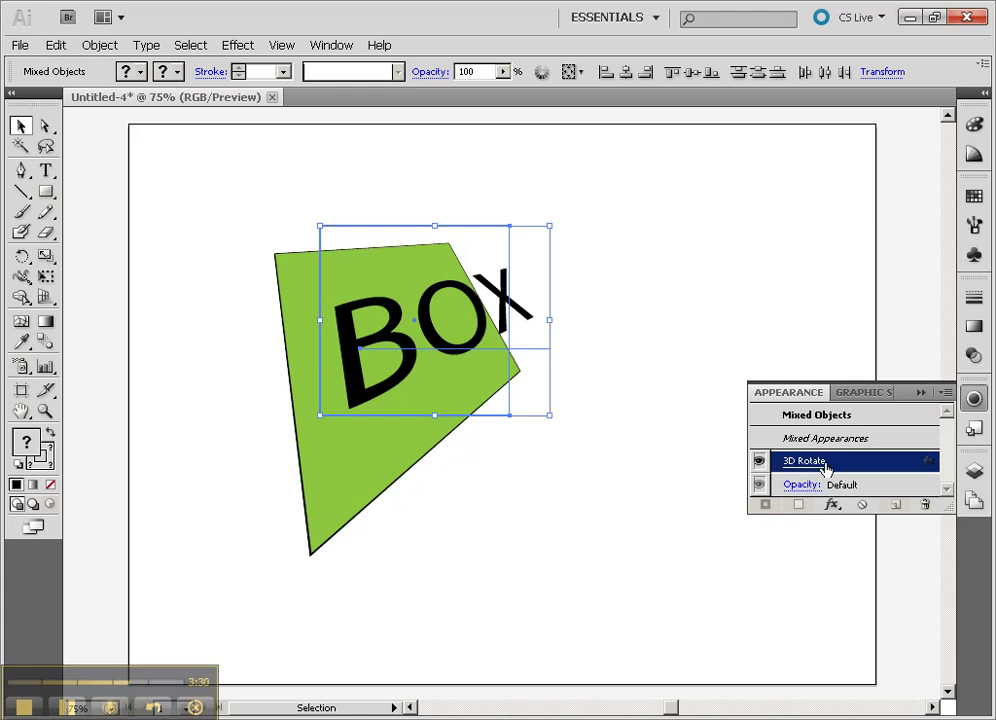
{"action": "left_click", "coordinate": [925, 506]}
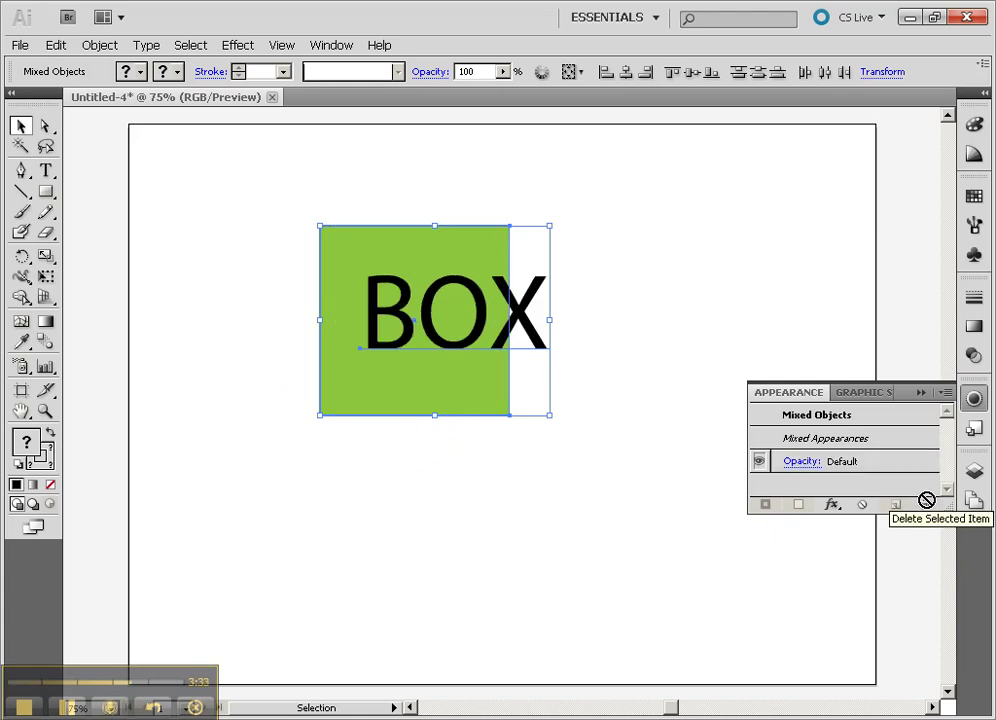
Step: Copy the BOX text lower-left and send the copy behind the green square
{"action": "left_click", "coordinate": [637, 358]}
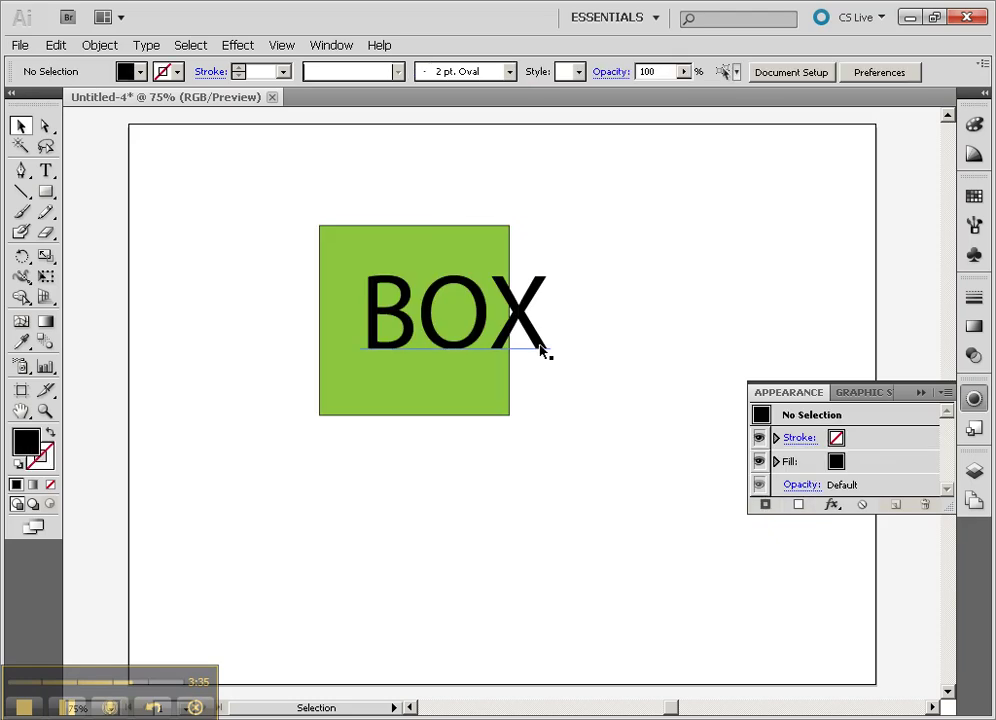
{"action": "left_click", "coordinate": [539, 343]}
{"action": "left_click_drag", "start_coordinate": [539, 343], "coordinate": [496, 440]}
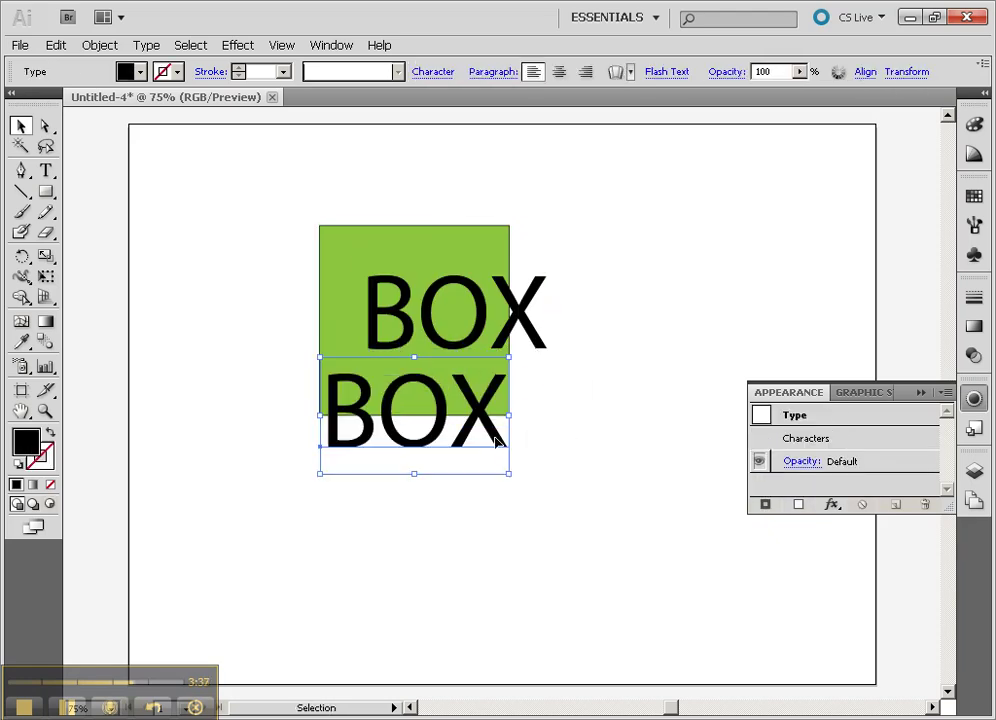
{"action": "key", "text": "ctrl+shift+bracketleft"}
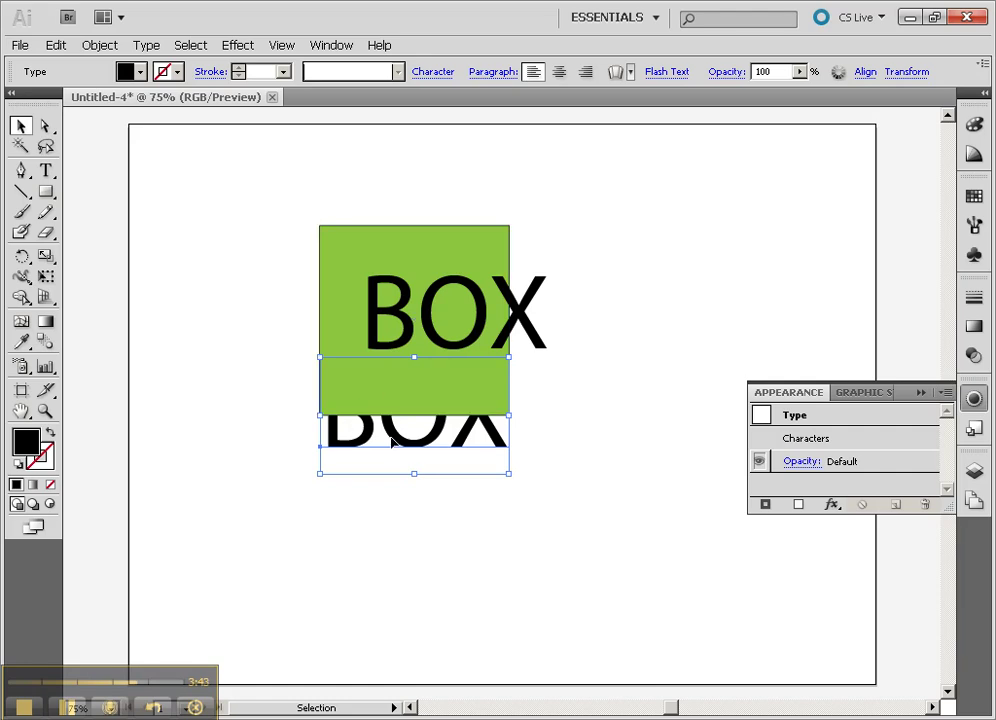
Step: Shift the lower BOX copy left, nudge the upper BOX up-left, and select all three objects
{"action": "left_click_drag", "start_coordinate": [475, 380], "coordinate": [437, 379]}
{"action": "left_click_drag", "start_coordinate": [423, 316], "coordinate": [413, 299]}
{"action": "left_click_drag", "start_coordinate": [205, 230], "coordinate": [562, 486]}
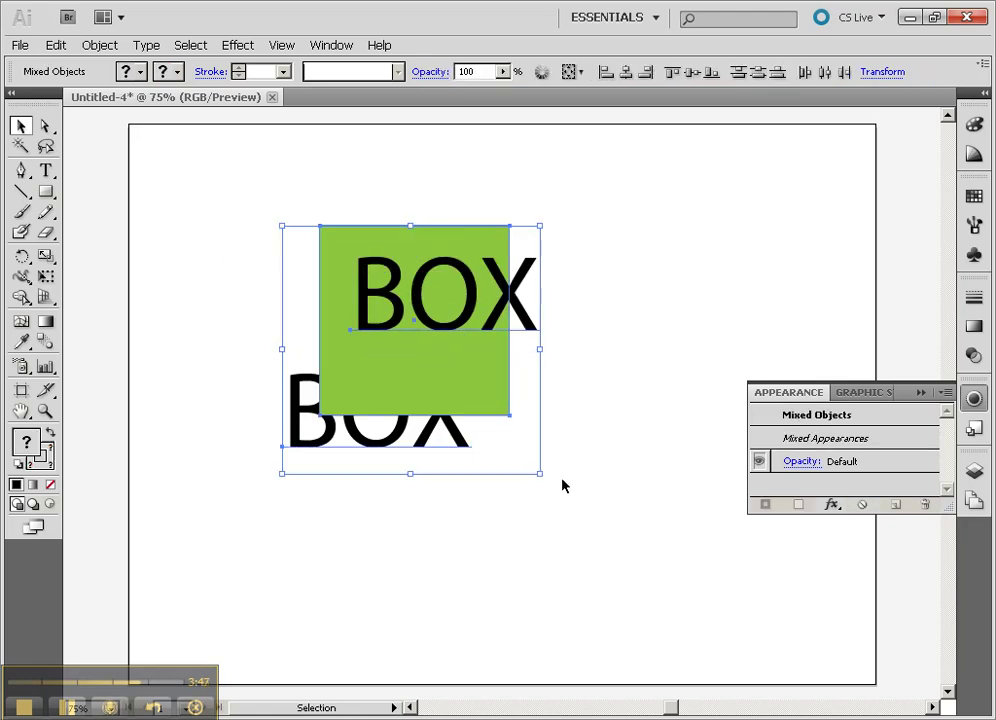
Step: Preview a trial rotation in Effect > 3D > Rotate, then cancel it, leaving the artwork flat
{"action": "left_click", "coordinate": [238, 45]}
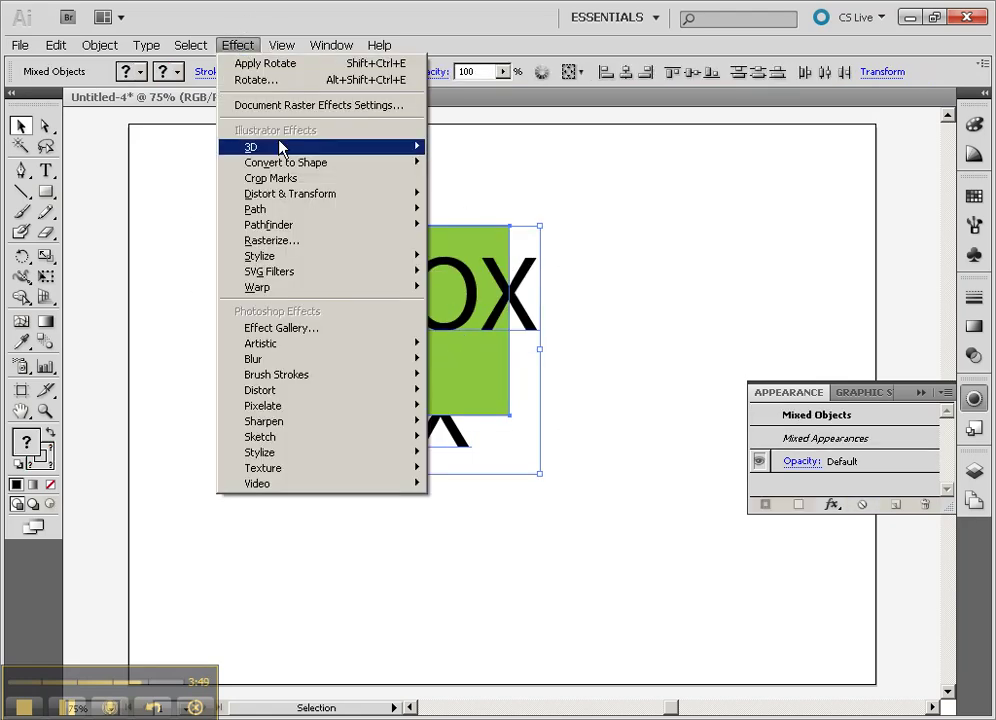
{"action": "mouse_move", "coordinate": [289, 148]}
{"action": "left_click", "coordinate": [462, 181]}
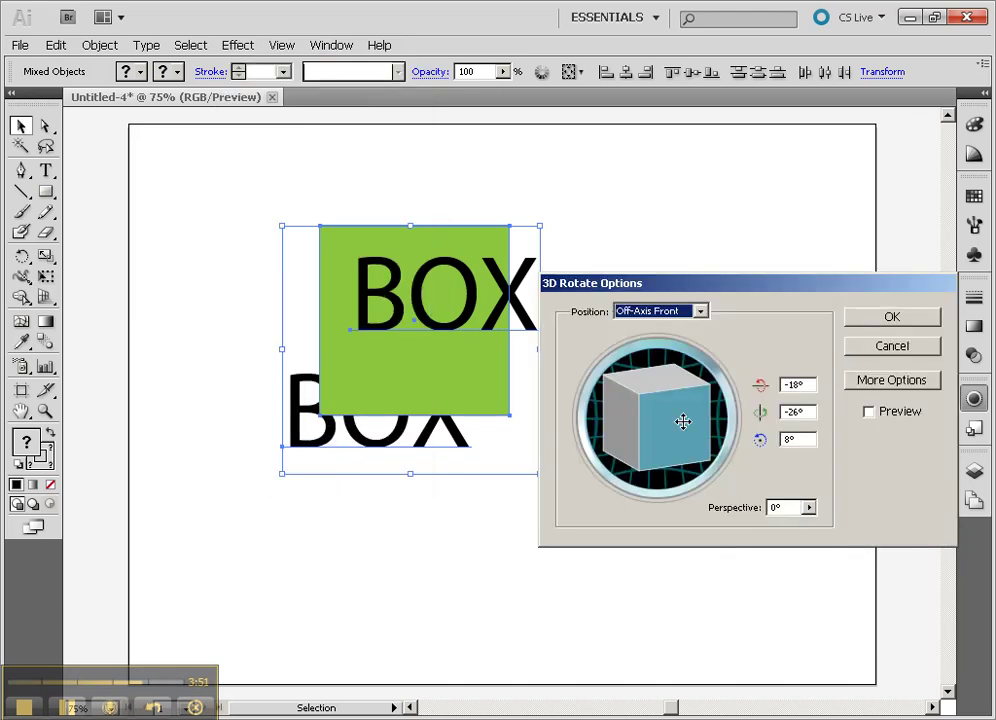
{"action": "left_click", "coordinate": [868, 411]}
{"action": "left_click_drag", "start_coordinate": [680, 412], "coordinate": [704, 428]}
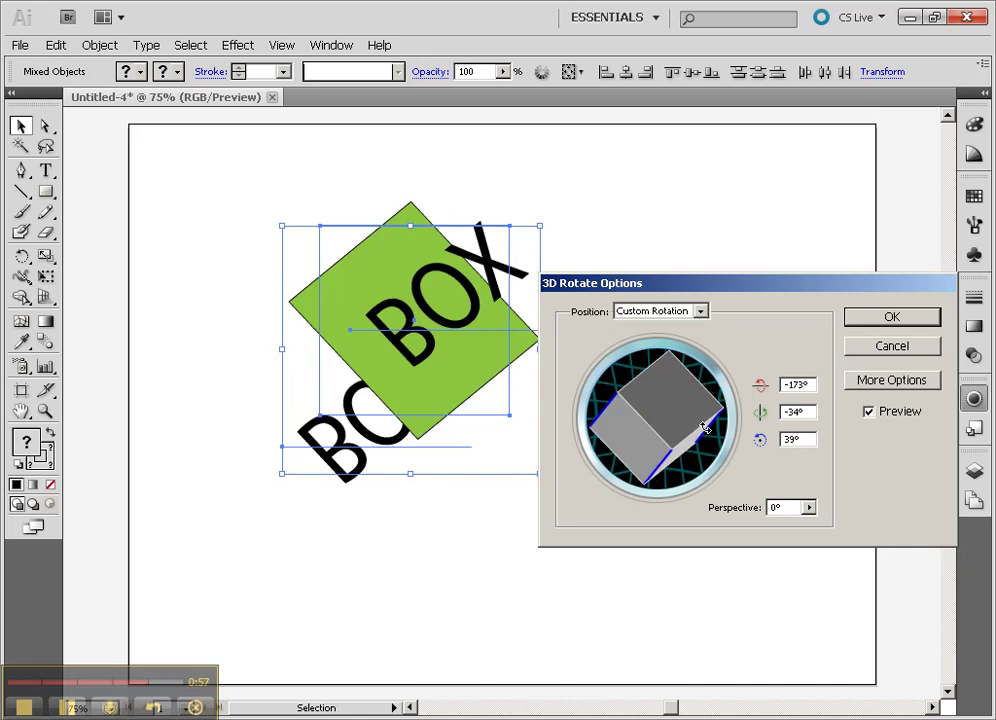
{"action": "left_click", "coordinate": [913, 351]}
Step: Group the square and both BOX texts, then reselect the group and nudge it slightly left
{"action": "key", "text": "a"}
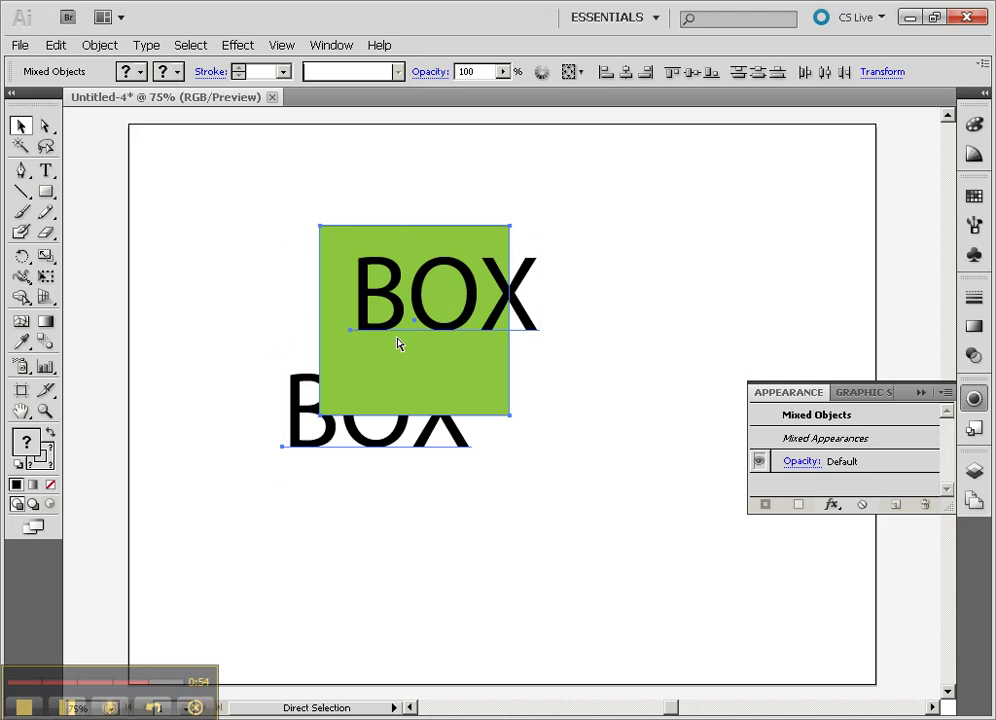
{"action": "key", "text": "v"}
{"action": "right_click", "coordinate": [396, 338]}
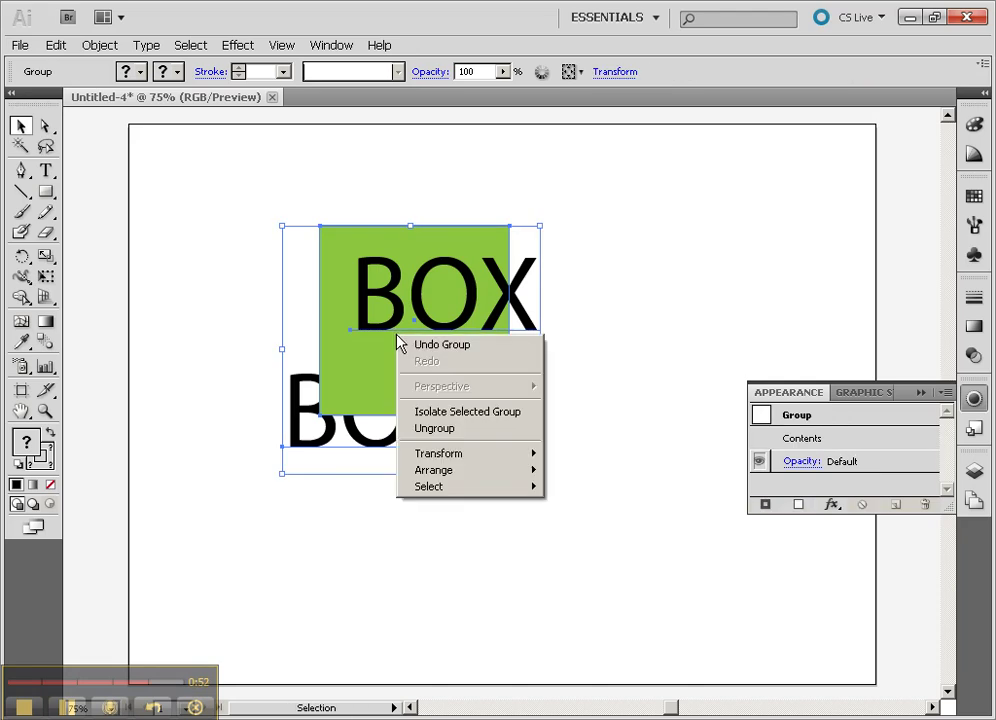
{"action": "left_click", "coordinate": [629, 362]}
{"action": "left_click", "coordinate": [410, 316]}
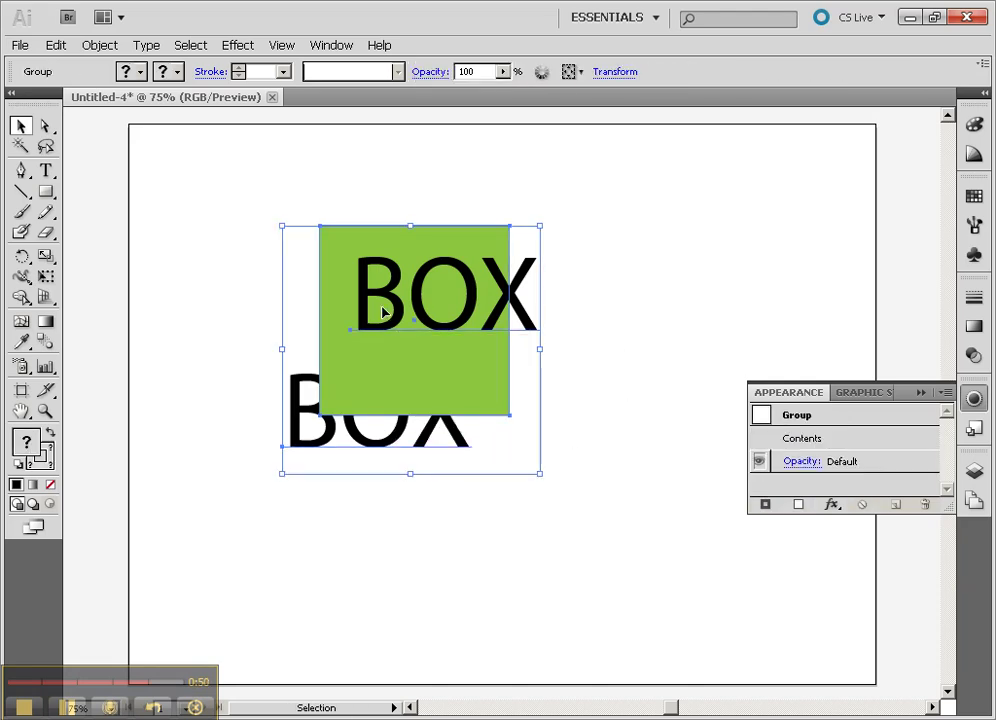
{"action": "left_click_drag", "start_coordinate": [389, 312], "coordinate": [362, 318]}
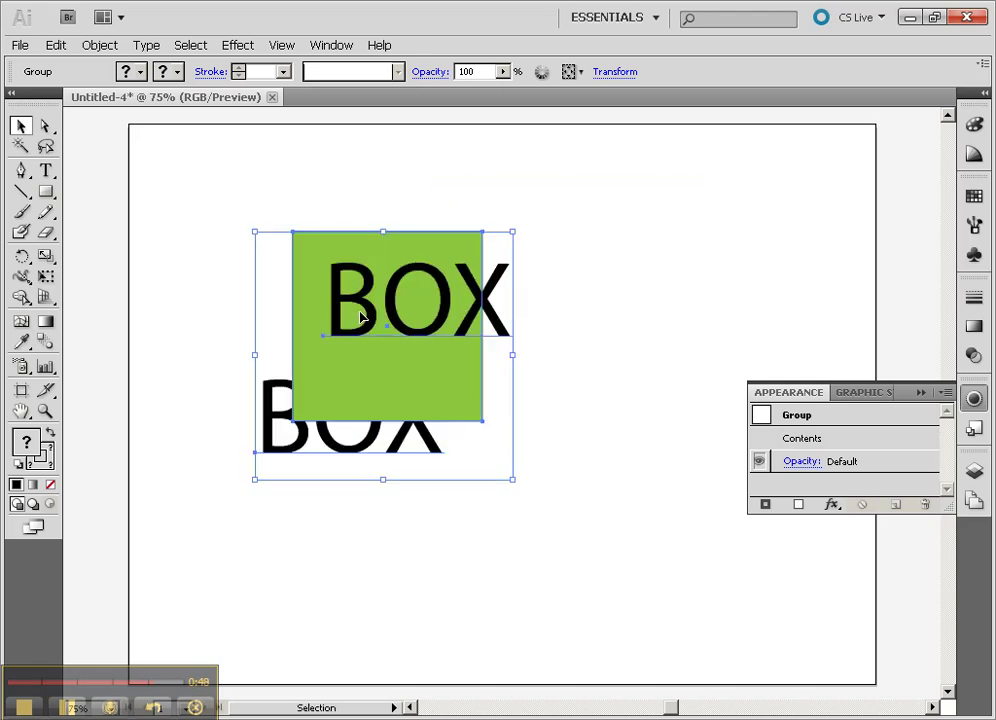
Step: Apply 3D Rotate at -33°, -20°, 18° with 135° perspective, then move the group up-left
{"action": "left_click", "coordinate": [238, 47]}
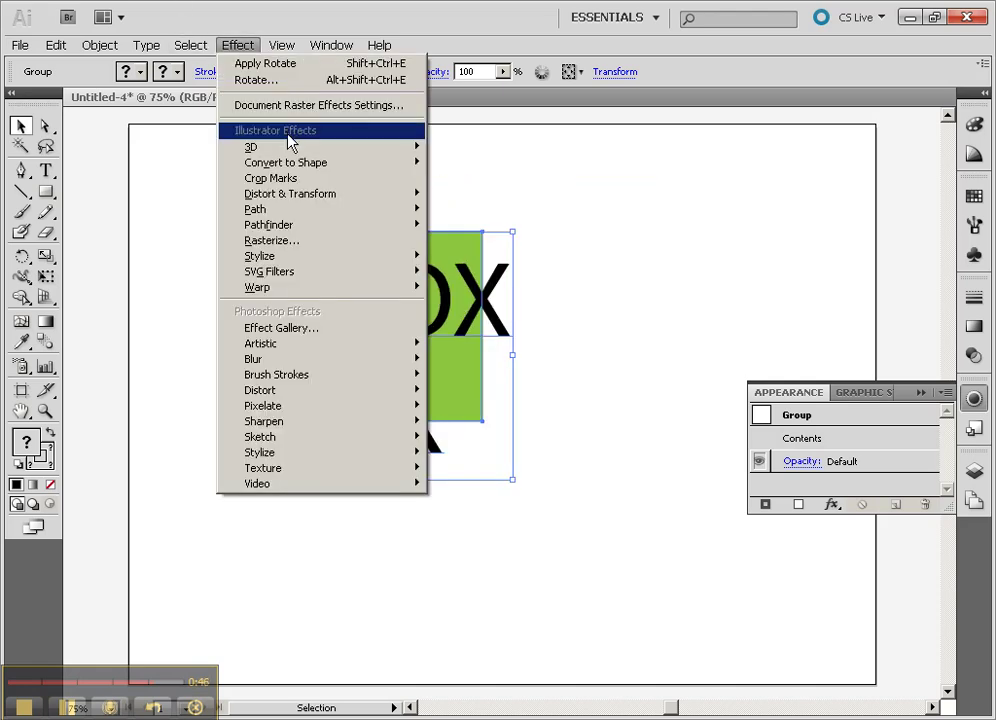
{"action": "key", "text": "Escape"}
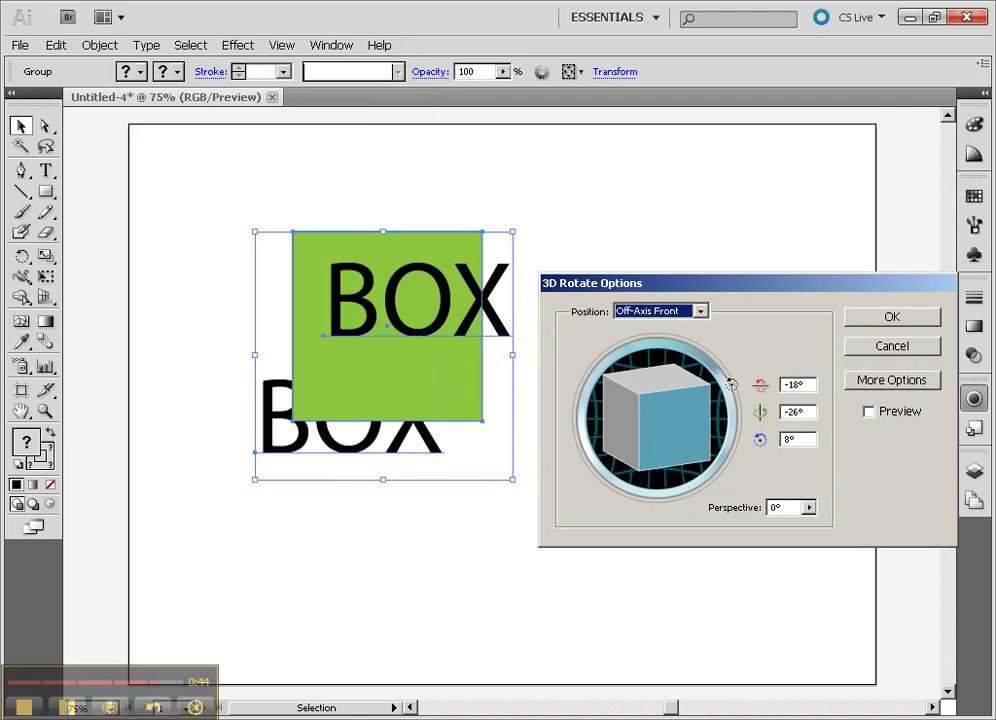
{"action": "left_click", "coordinate": [869, 413]}
{"action": "mouse_move", "coordinate": [682, 421]}
{"action": "left_mouse_down"}
{"action": "mouse_move", "coordinate": [722, 451]}
{"action": "mouse_move", "coordinate": [689, 436]}
{"action": "mouse_move", "coordinate": [683, 493]}
{"action": "mouse_move", "coordinate": [642, 407]}
{"action": "mouse_move", "coordinate": [676, 409]}
{"action": "mouse_move", "coordinate": [667, 396]}
{"action": "mouse_move", "coordinate": [688, 408]}
{"action": "left_mouse_up"}
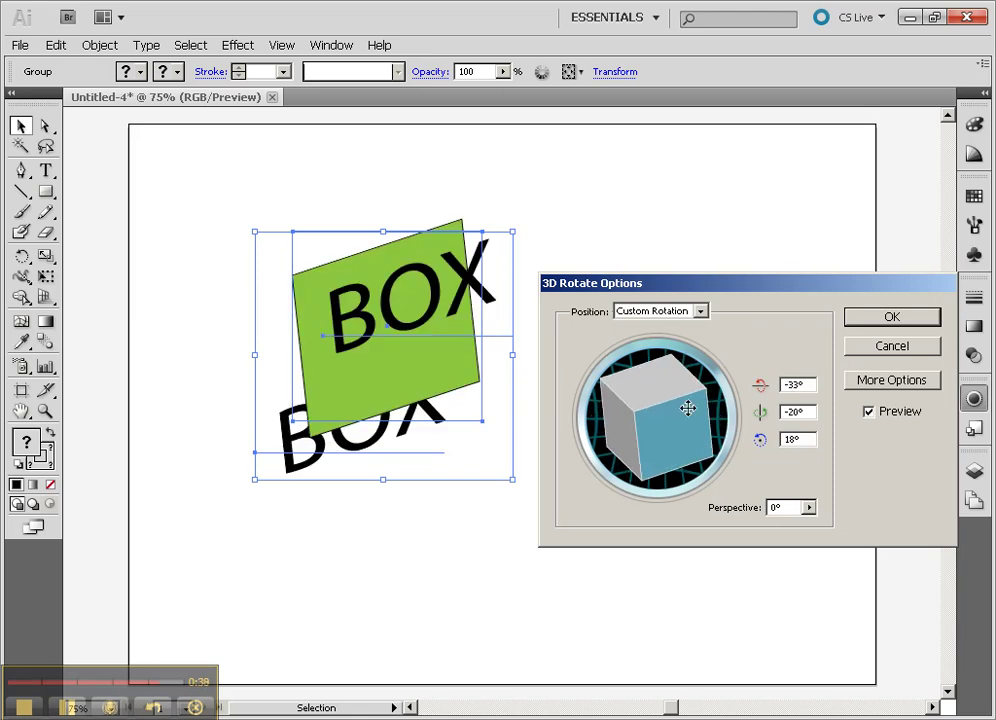
{"action": "mouse_move", "coordinate": [808, 507]}
{"action": "left_mouse_down"}
{"action": "mouse_move", "coordinate": [762, 533]}
{"action": "mouse_move", "coordinate": [796, 524]}
{"action": "left_mouse_up"}
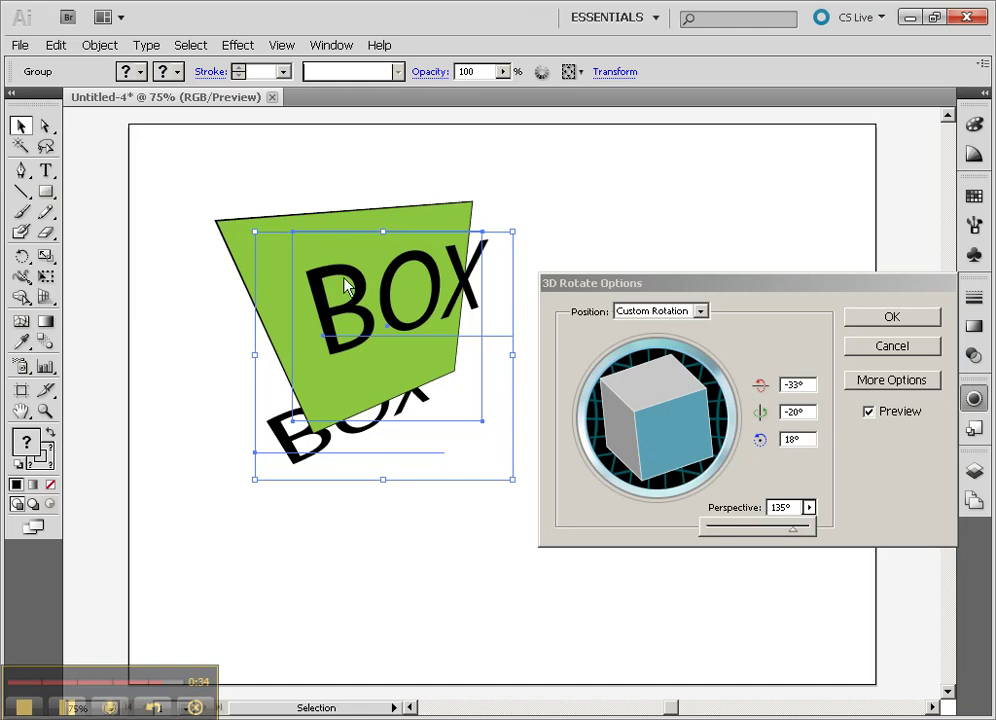
{"action": "left_click", "coordinate": [868, 316]}
{"action": "left_click", "coordinate": [892, 318]}
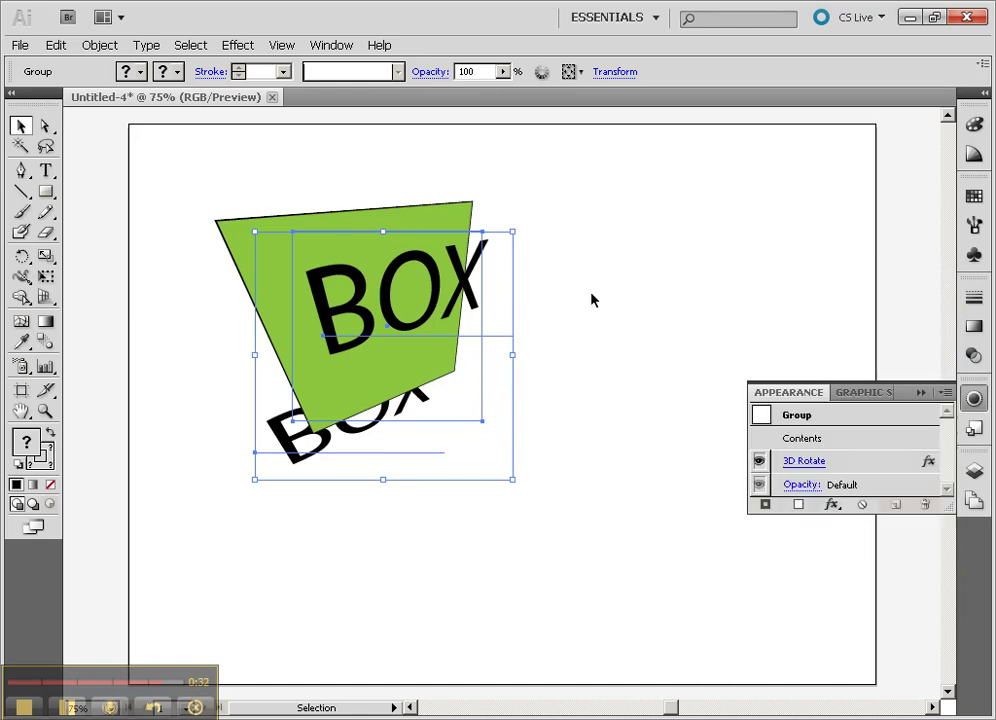
{"action": "left_click_drag", "start_coordinate": [405, 335], "coordinate": [631, 318]}
Step: Duplicate the 3D group to the right and expand the left copy's appearance into paths
{"action": "left_click", "coordinate": [327, 258]}
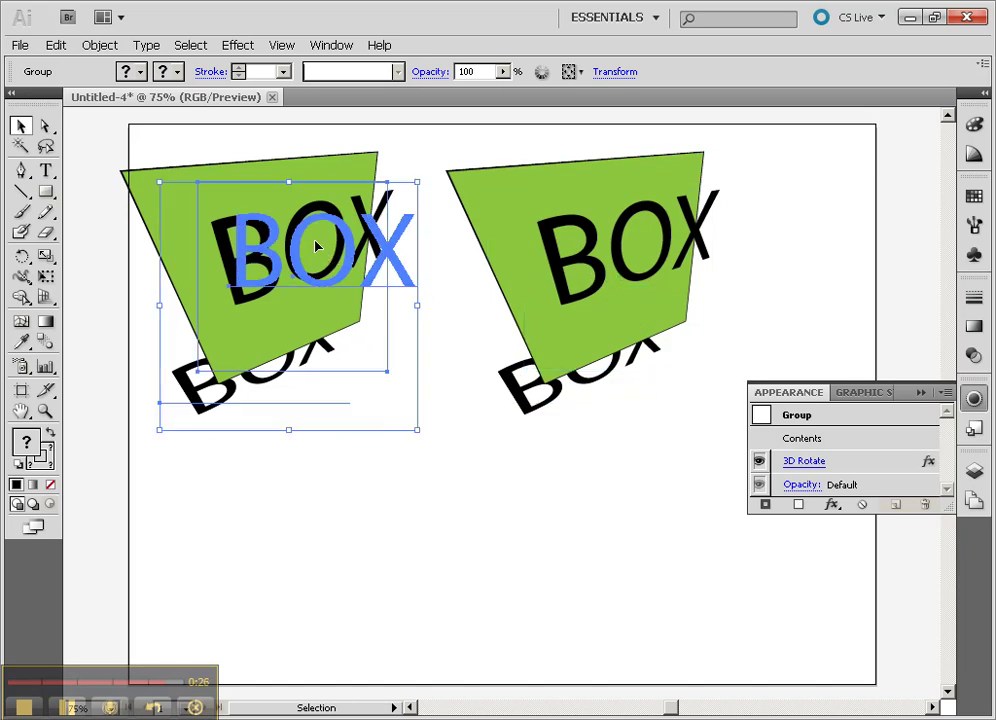
{"action": "left_click", "coordinate": [98, 46]}
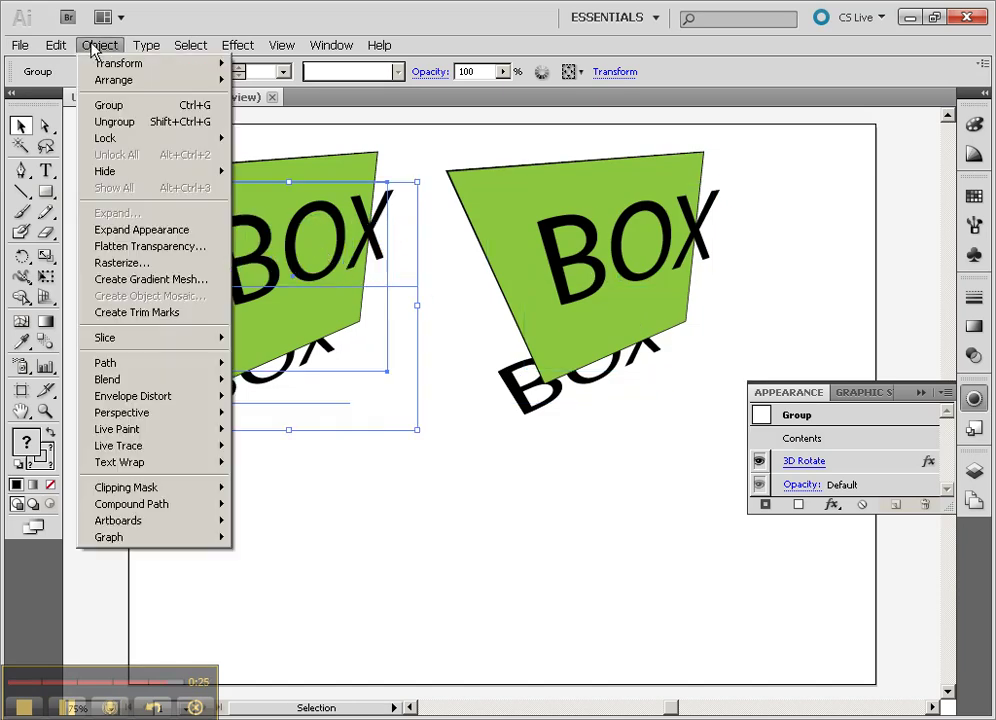
{"action": "left_click", "coordinate": [100, 229]}
Step: Apply Object > Flatten Transparency to the right-hand 3D group
{"action": "left_click", "coordinate": [673, 283]}
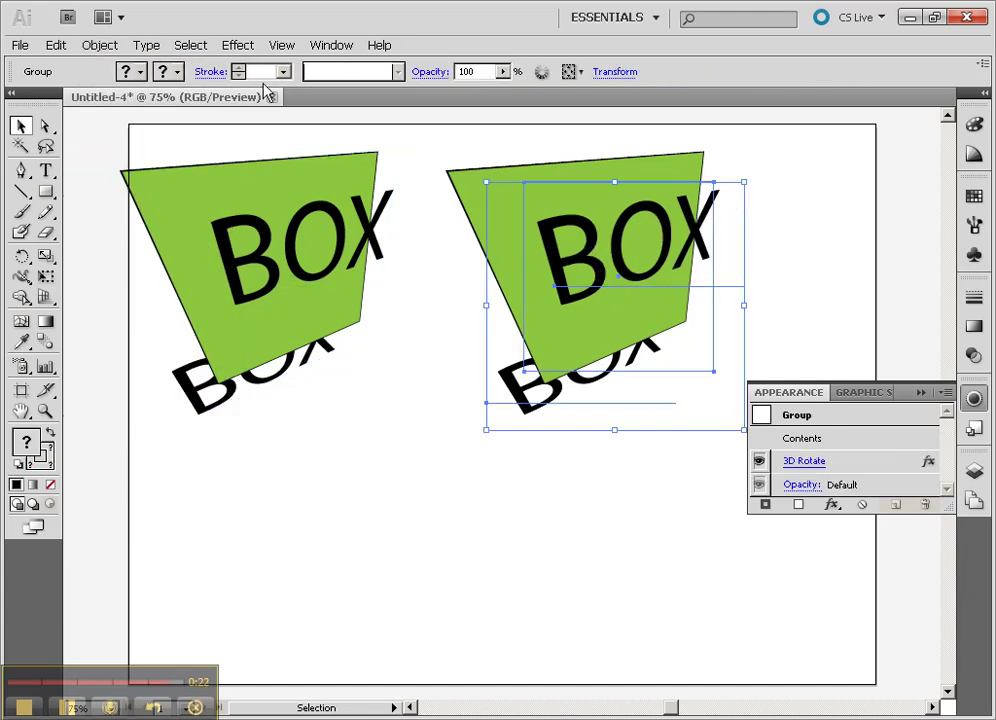
{"action": "left_click", "coordinate": [108, 45]}
{"action": "left_click", "coordinate": [150, 246]}
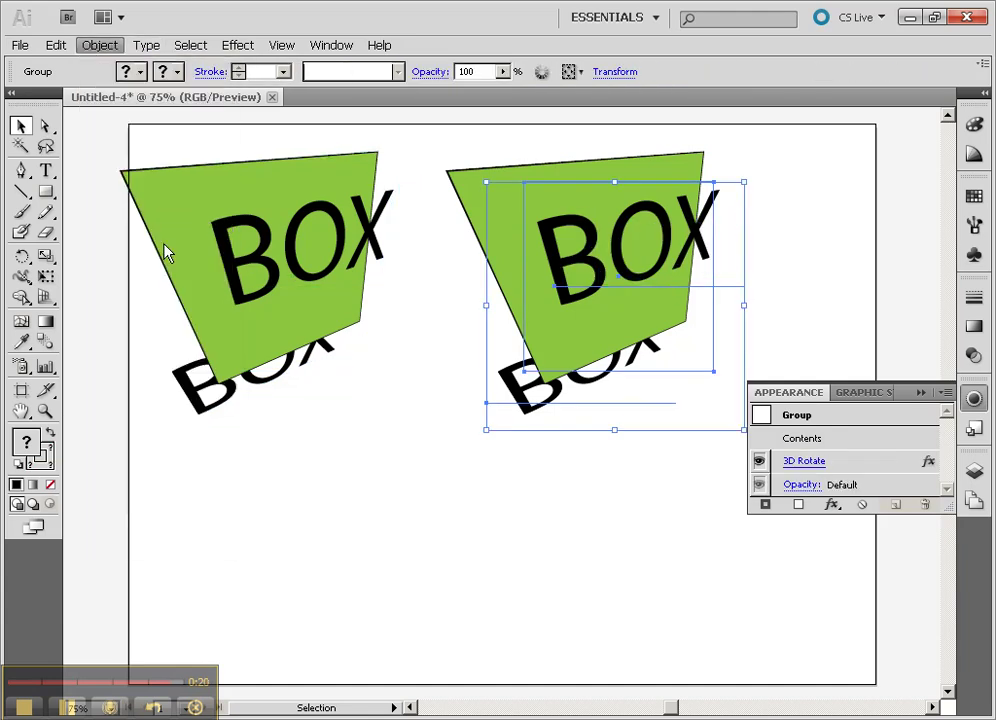
{"action": "left_click", "coordinate": [667, 249]}
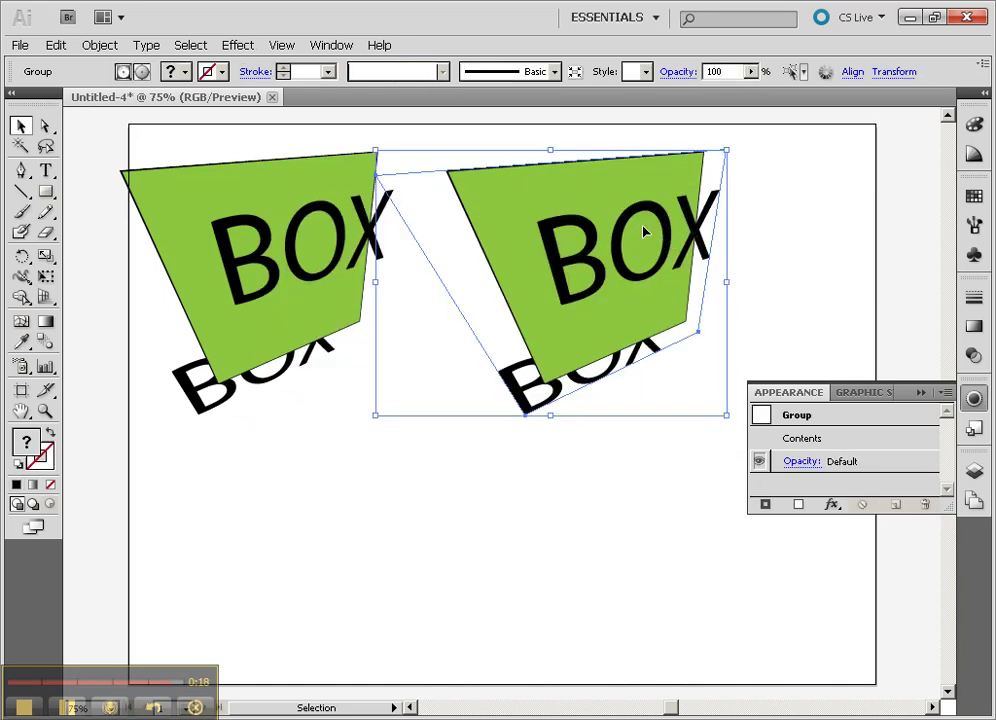
Step: Enter the left expanded group and pull its O up-left and its X up-right
{"action": "left_click", "coordinate": [296, 250]}
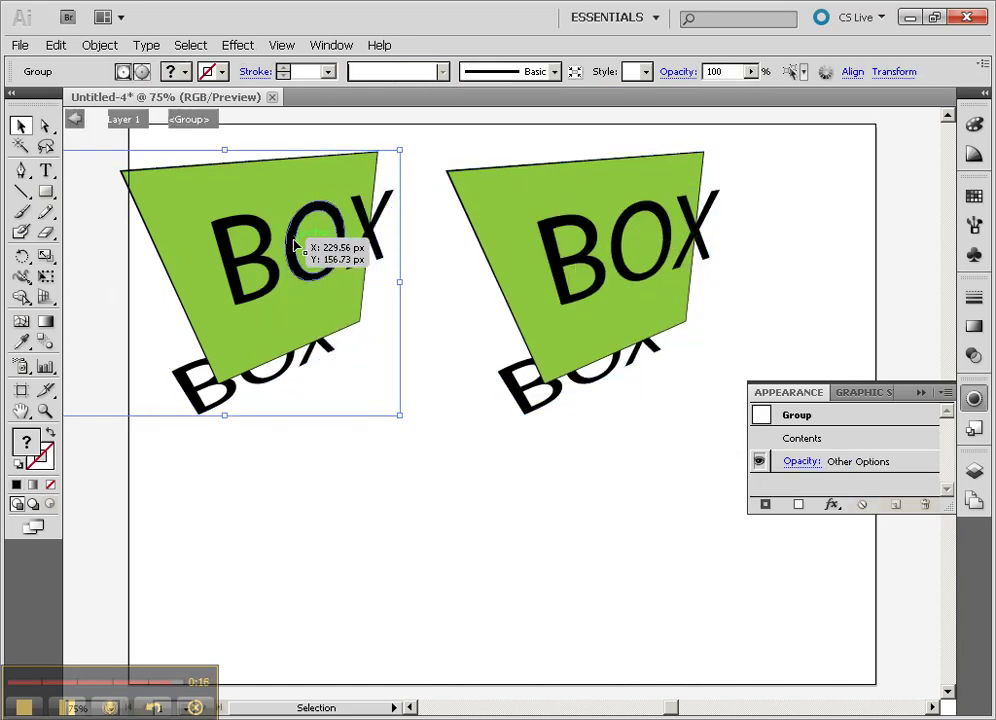
{"action": "double_click", "coordinate": [296, 251]}
{"action": "mouse_move", "coordinate": [296, 251]}
{"action": "left_mouse_down"}
{"action": "mouse_move", "coordinate": [382, 311]}
{"action": "mouse_move", "coordinate": [306, 259]}
{"action": "left_mouse_up"}
{"action": "double_click", "coordinate": [360, 292]}
{"action": "double_click", "coordinate": [380, 305]}
{"action": "left_click_drag", "start_coordinate": [396, 270], "coordinate": [338, 238]}
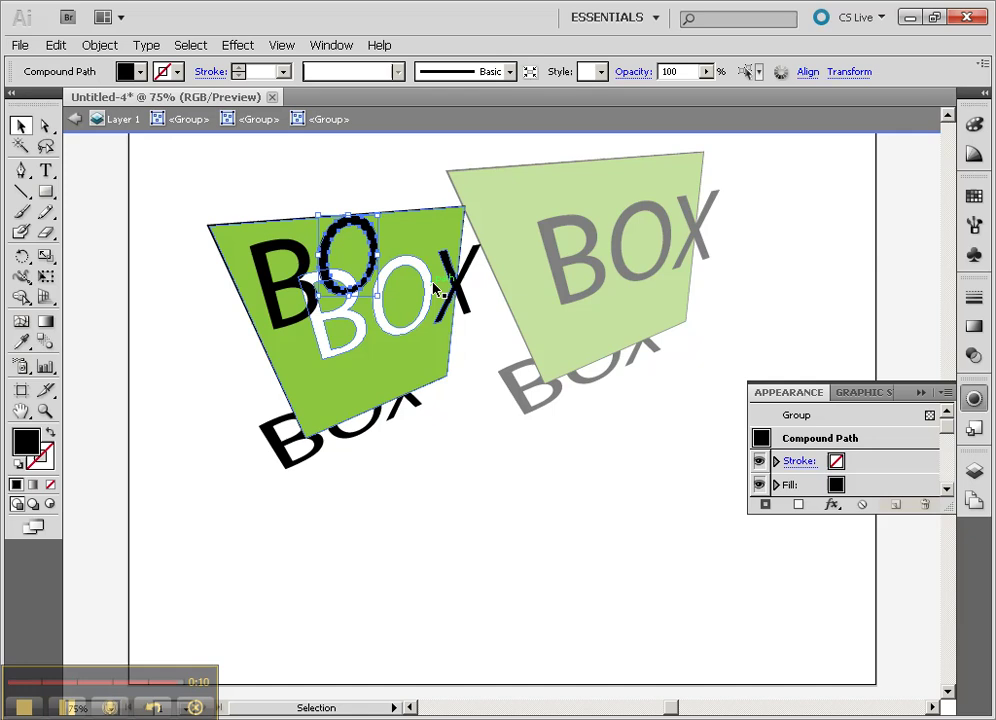
{"action": "left_click_drag", "start_coordinate": [448, 285], "coordinate": [491, 238]}
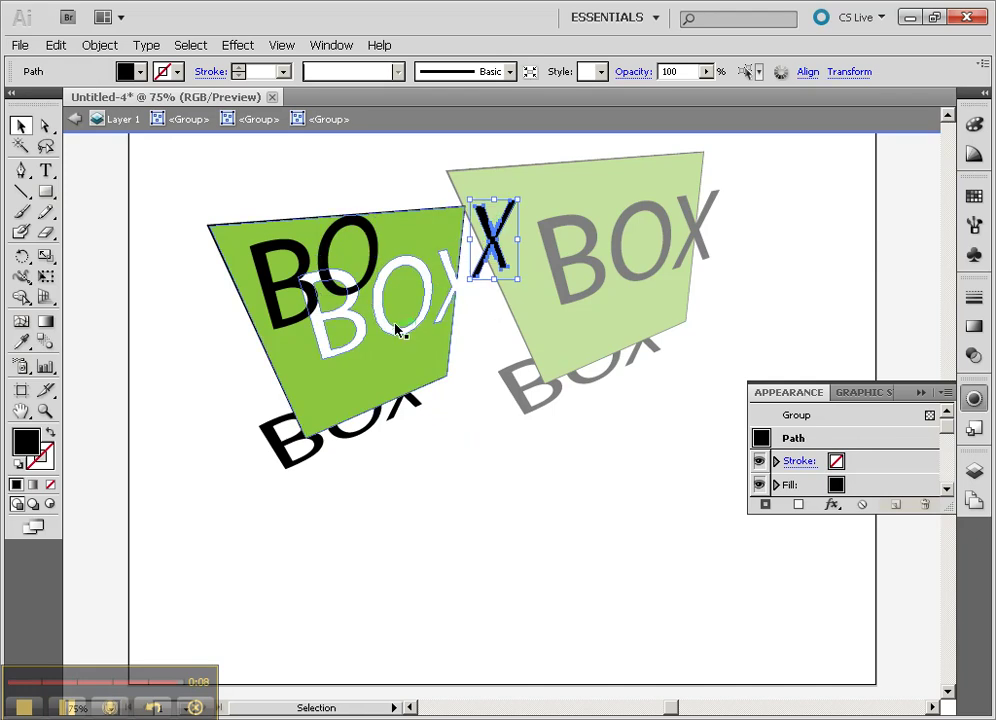
{"action": "left_click", "coordinate": [495, 419]}
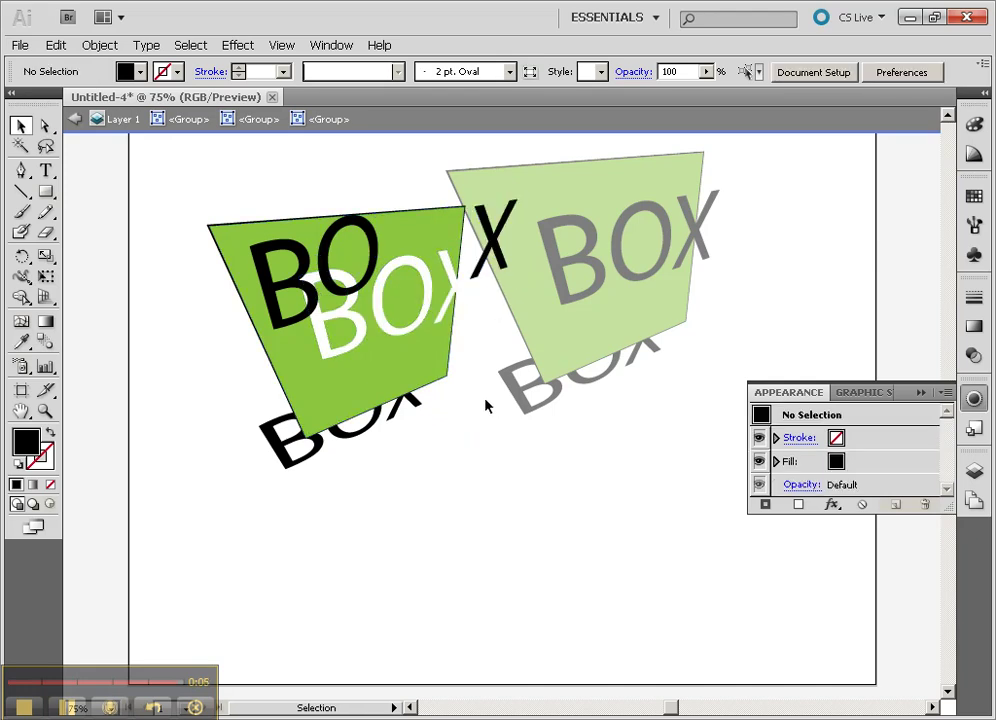